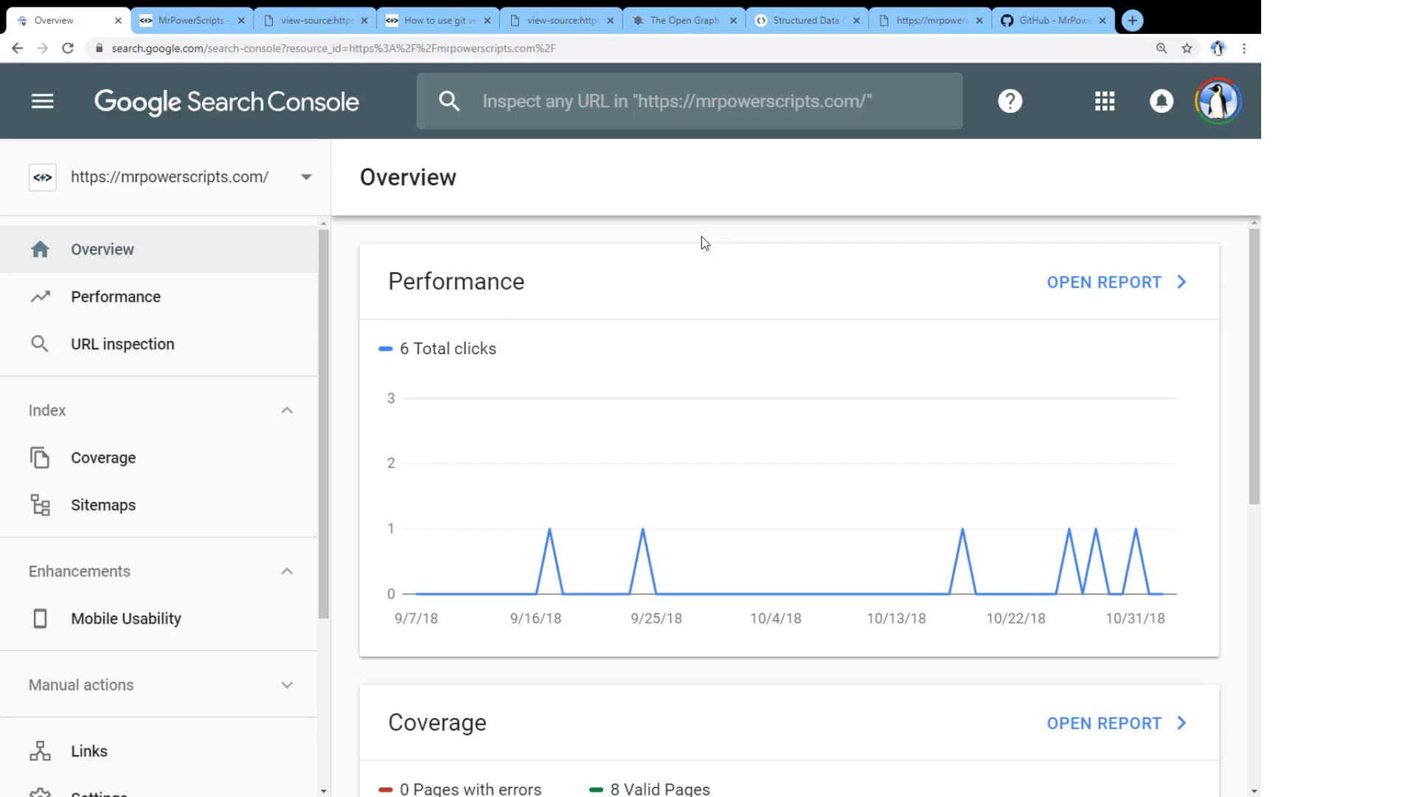
# Step: Bring up the Performance chart of clicks and impressions for 9/7/18 to 10/31/18
pyautogui.click(200, 301)
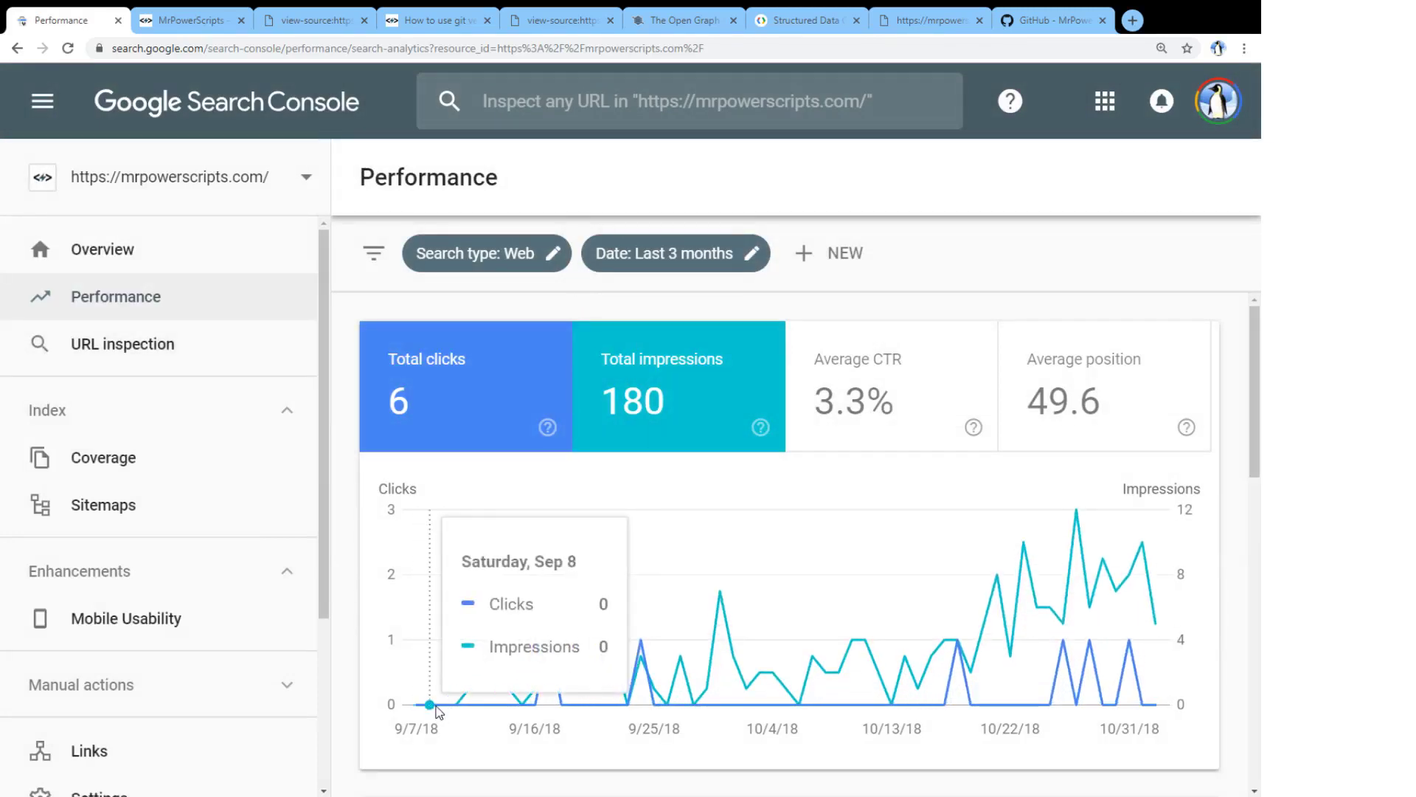
pyautogui.moveTo(469, 697)
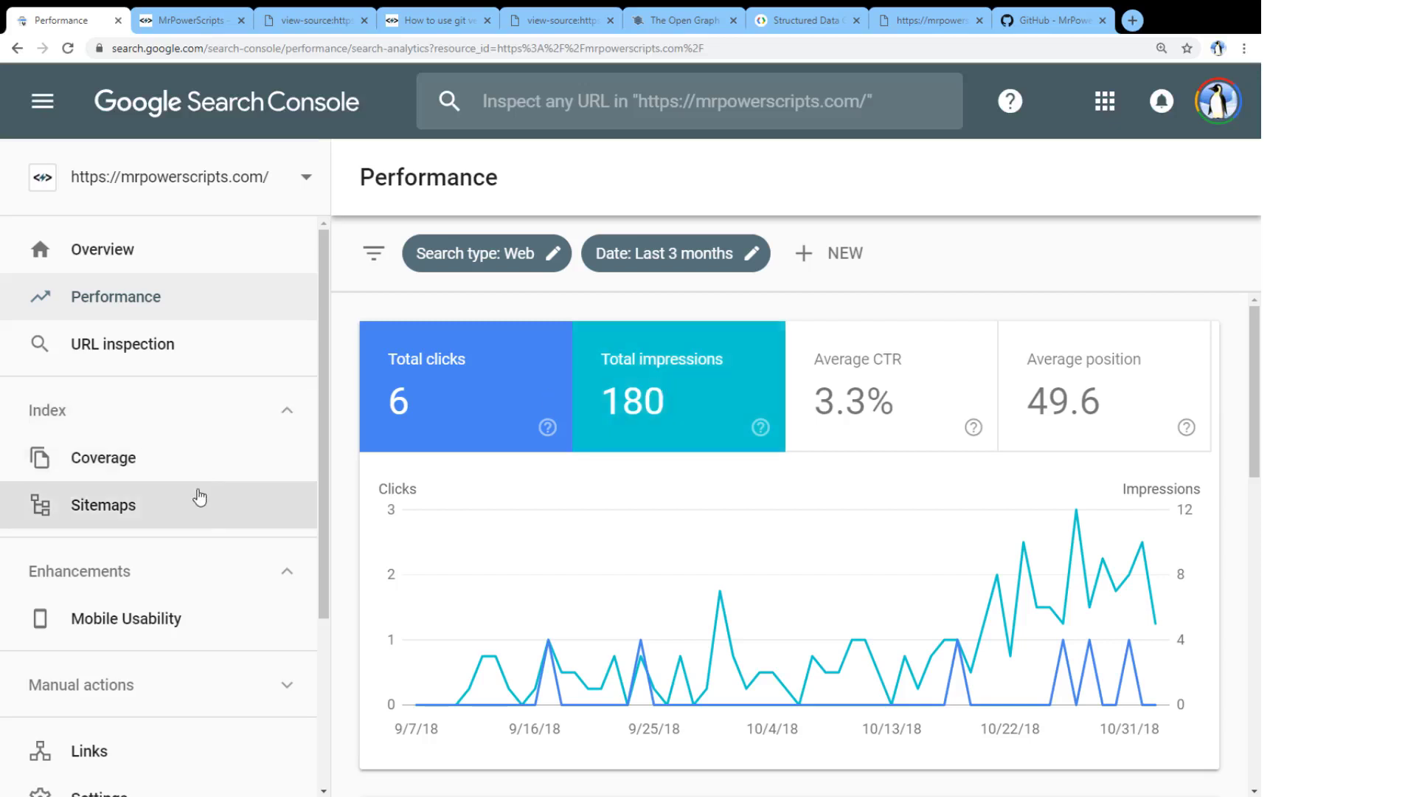
# Step: Submit sitemap.xml on the Sitemaps page and dismiss the confirmation
pyautogui.click(174, 510)
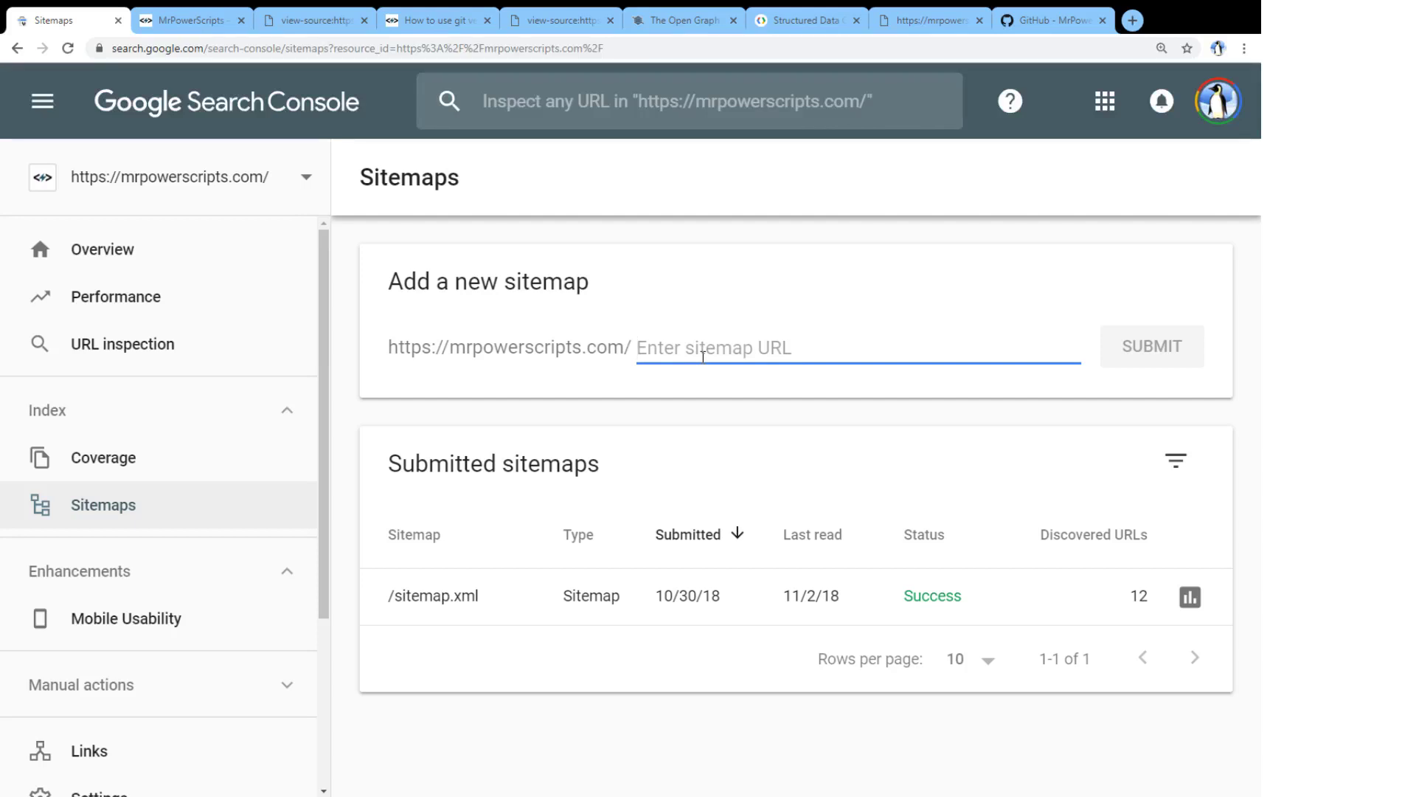
pyautogui.write('s')
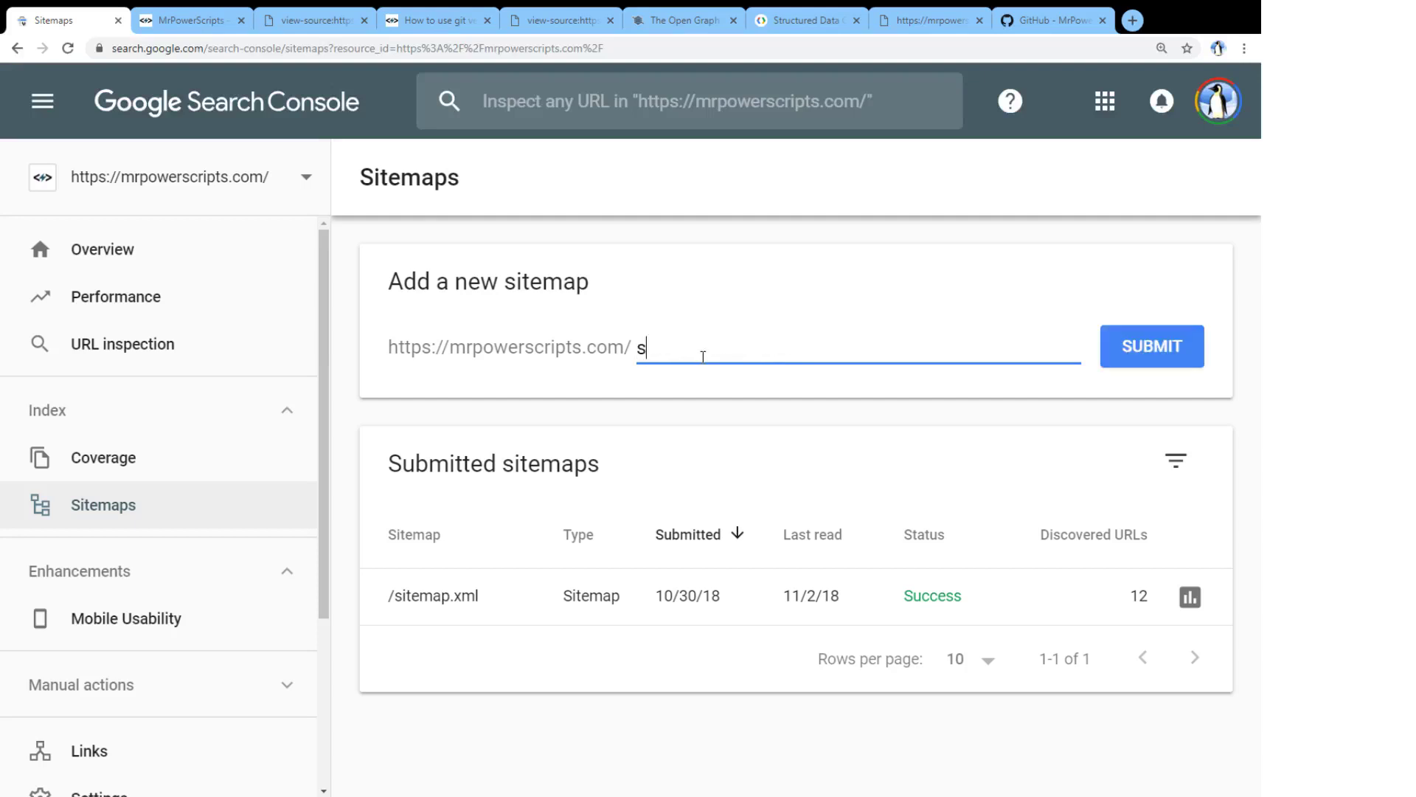
pyautogui.write('itemap.xml')
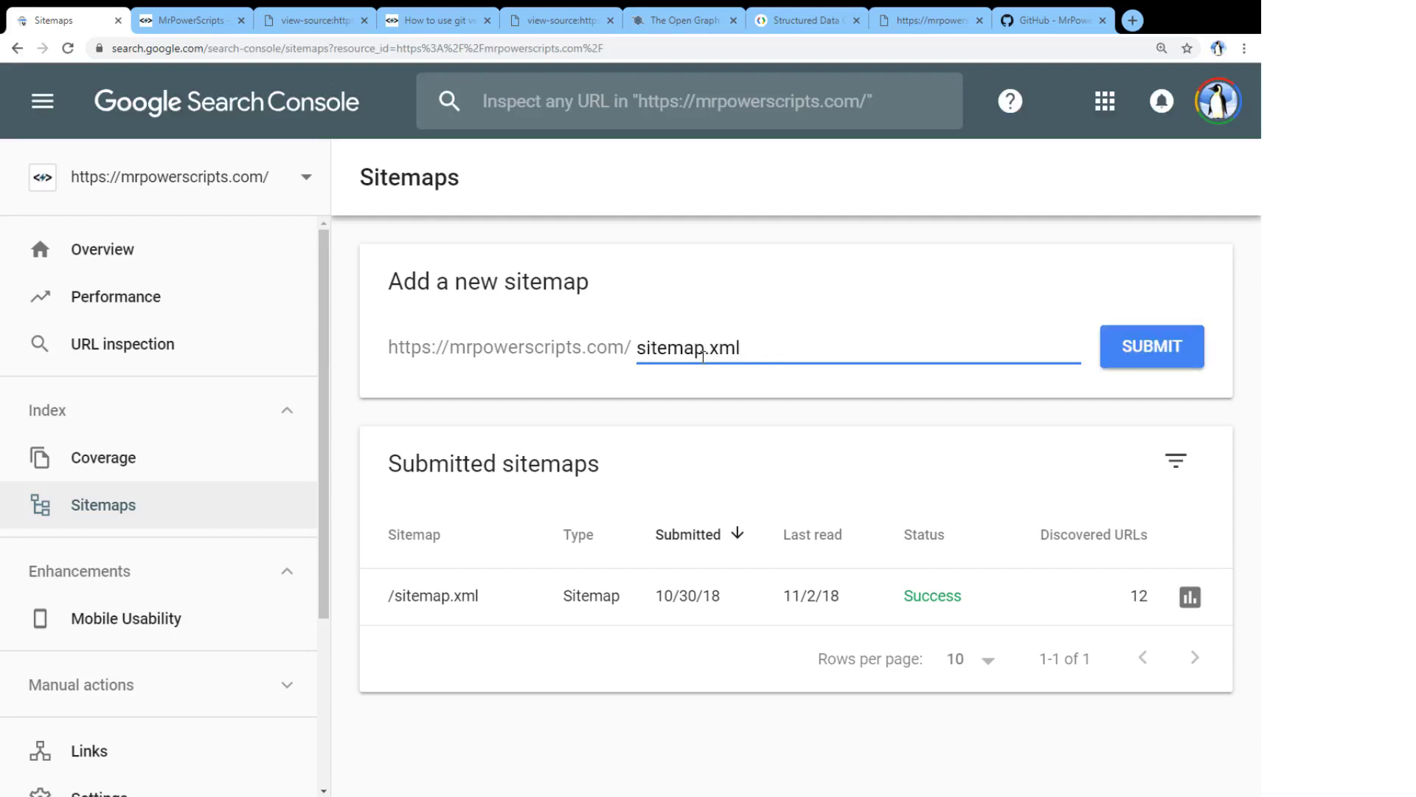
pyautogui.click(1122, 358)
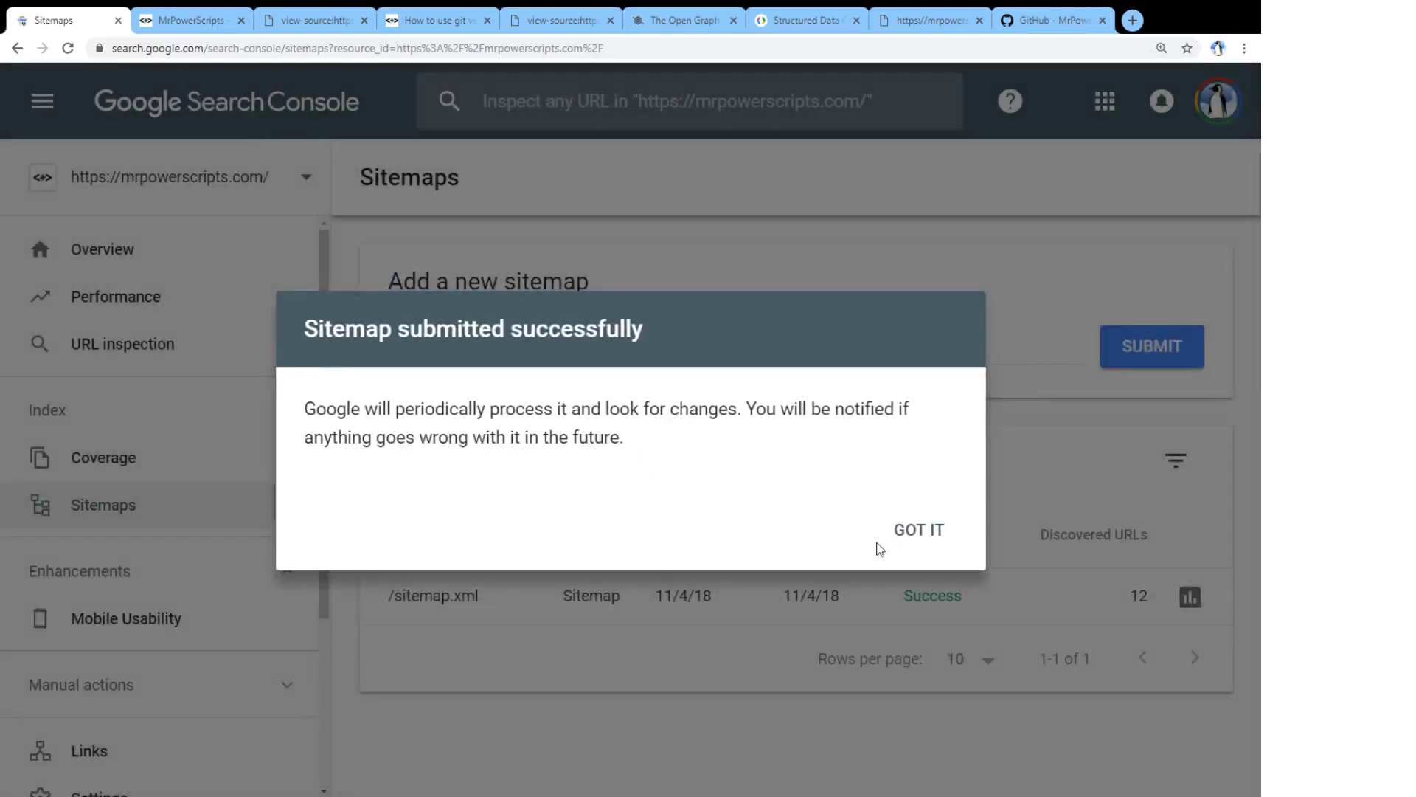
pyautogui.click(914, 535)
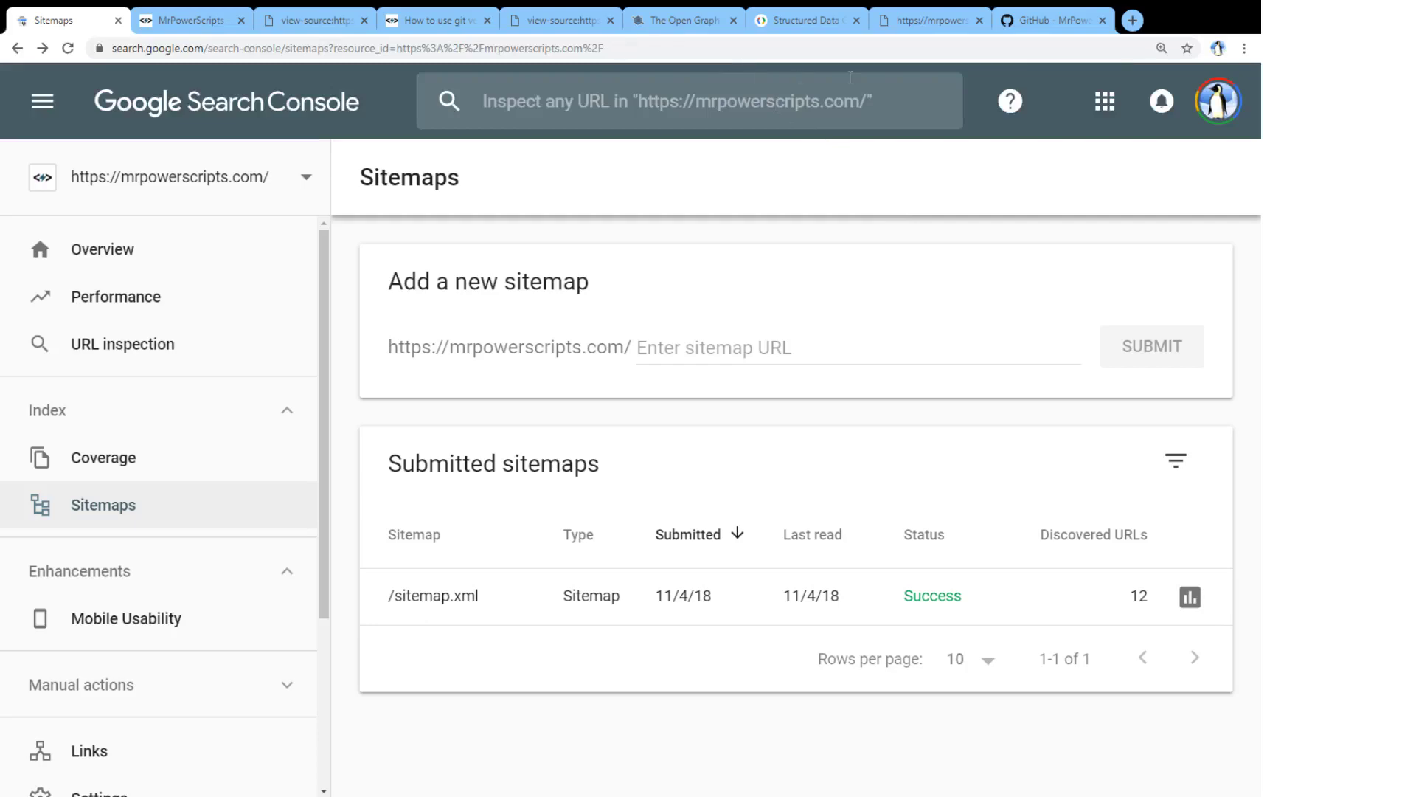
pyautogui.hotkey('ctrl', '8')
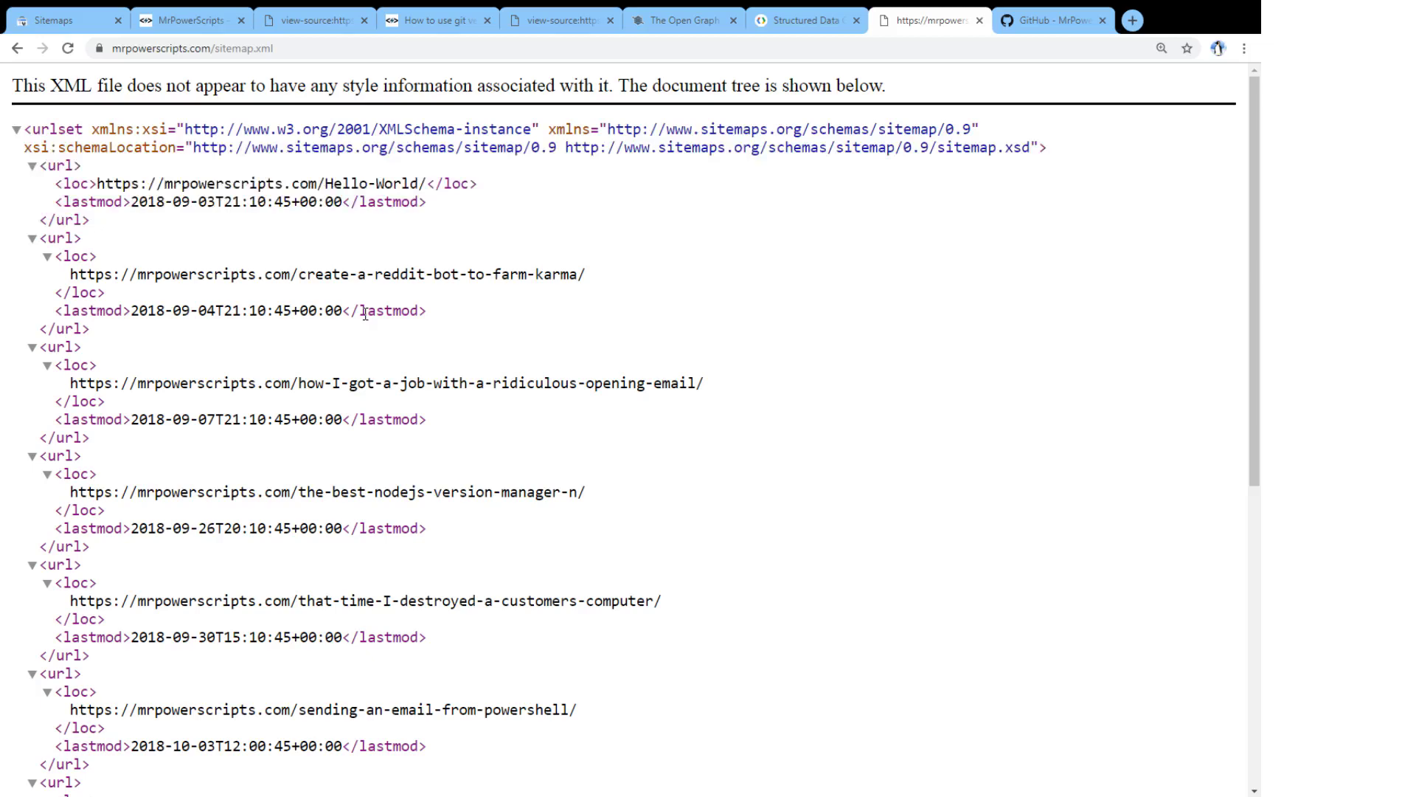
pyautogui.scroll(-7, 366, 313)
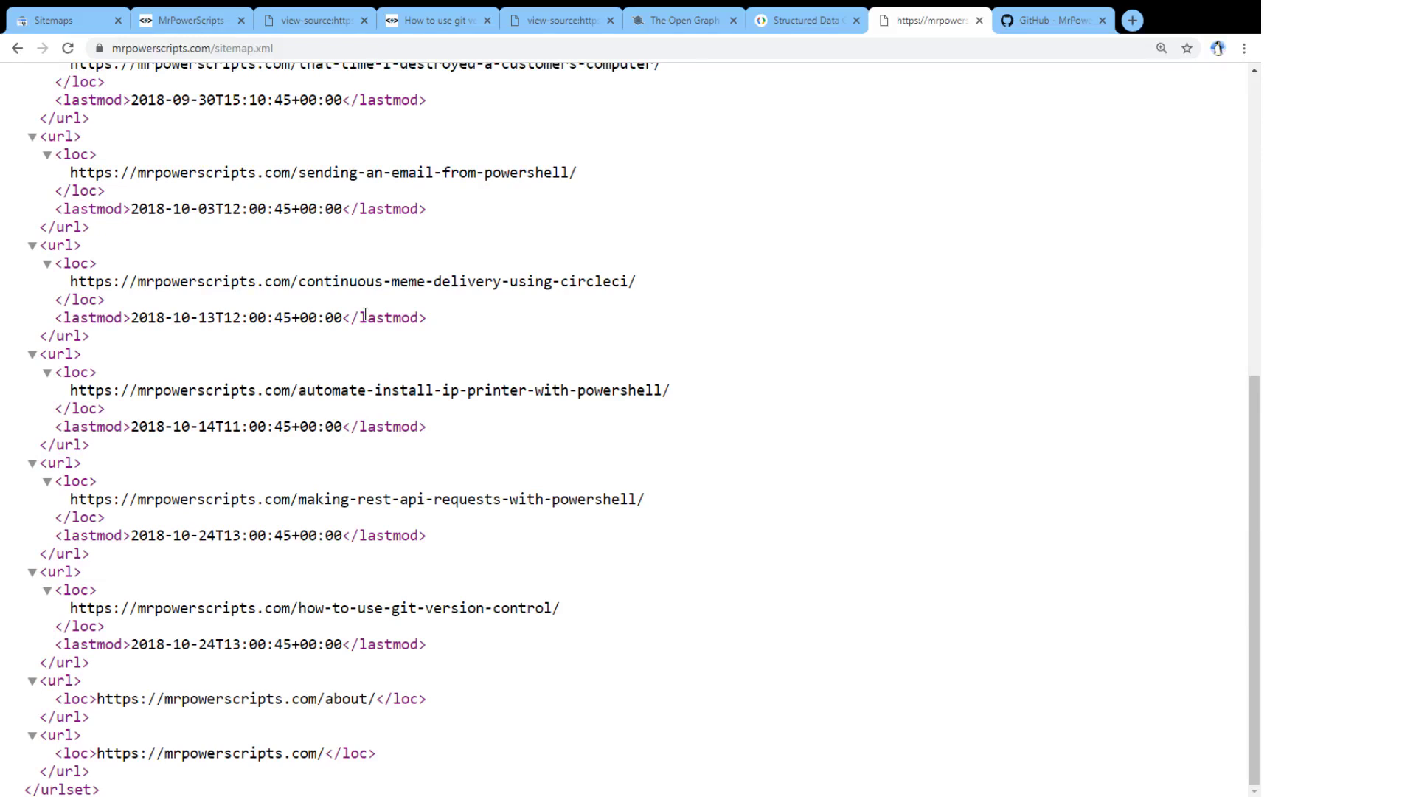
pyautogui.scroll(7, 365, 313)
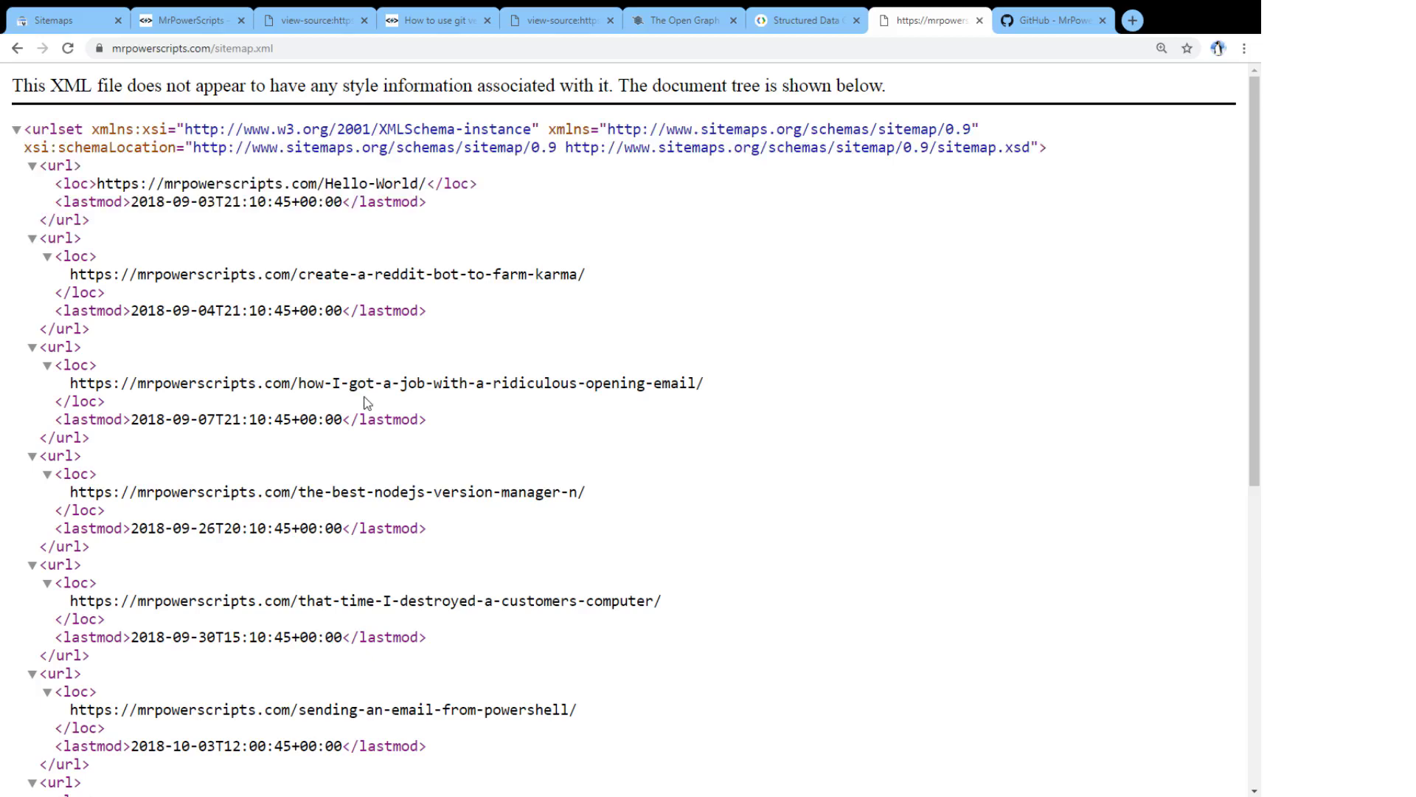
# Step: Look over the MrPowerScripts.com GitHub repository, then return to Search Console's Sitemaps page
pyautogui.hotkey('ctrl', 'Tab')
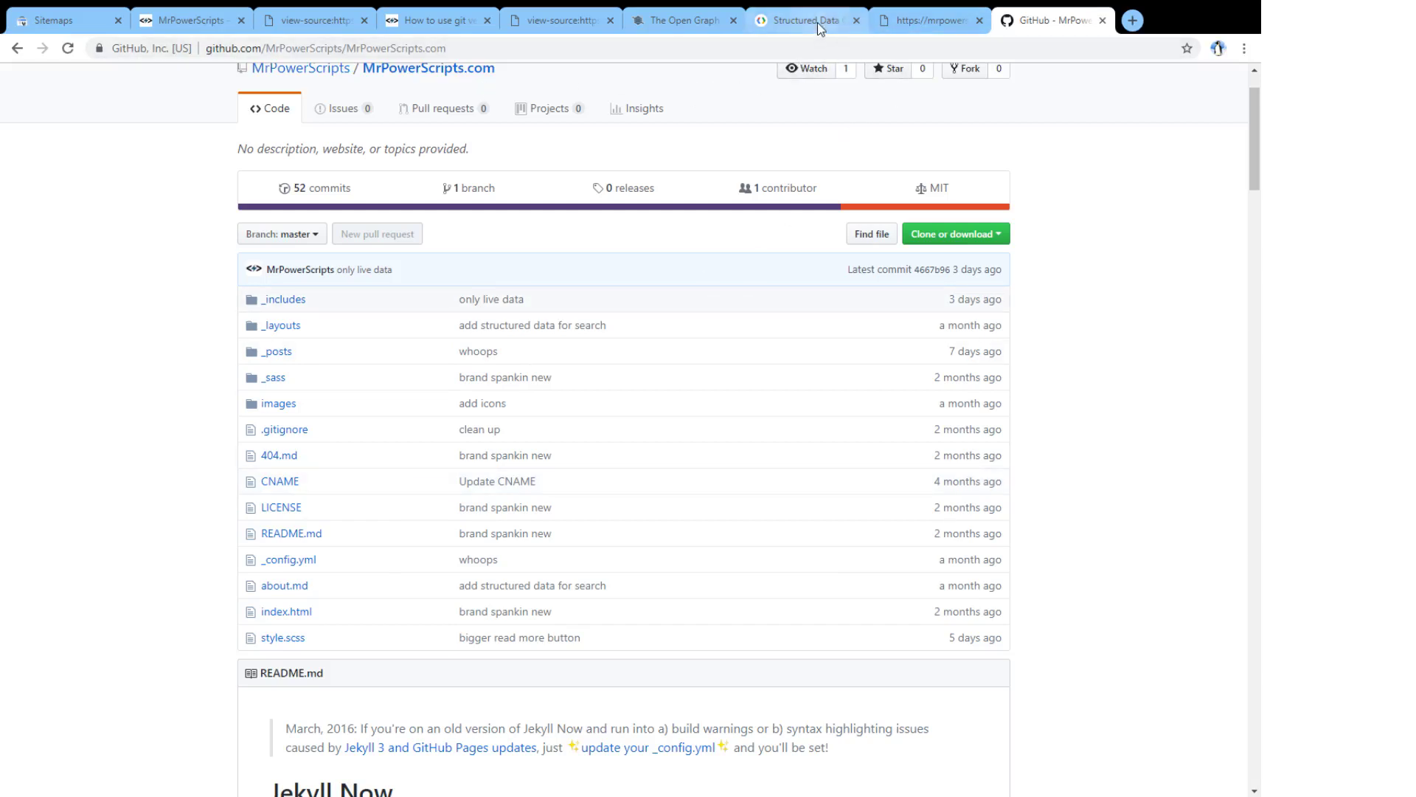
pyautogui.click(74, 21)
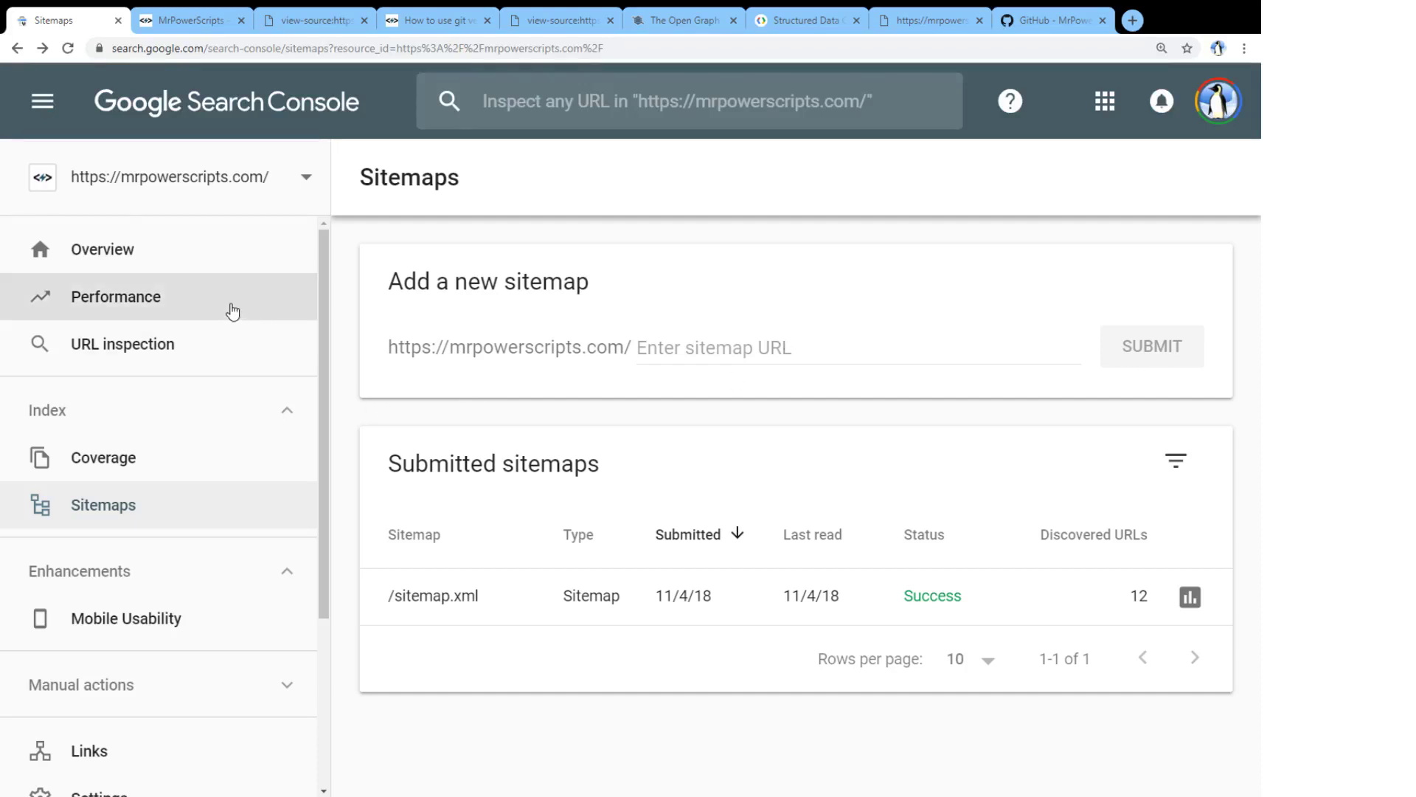
# Step: Open the Coverage report and chart the 8 valid pages
pyautogui.click(232, 311)
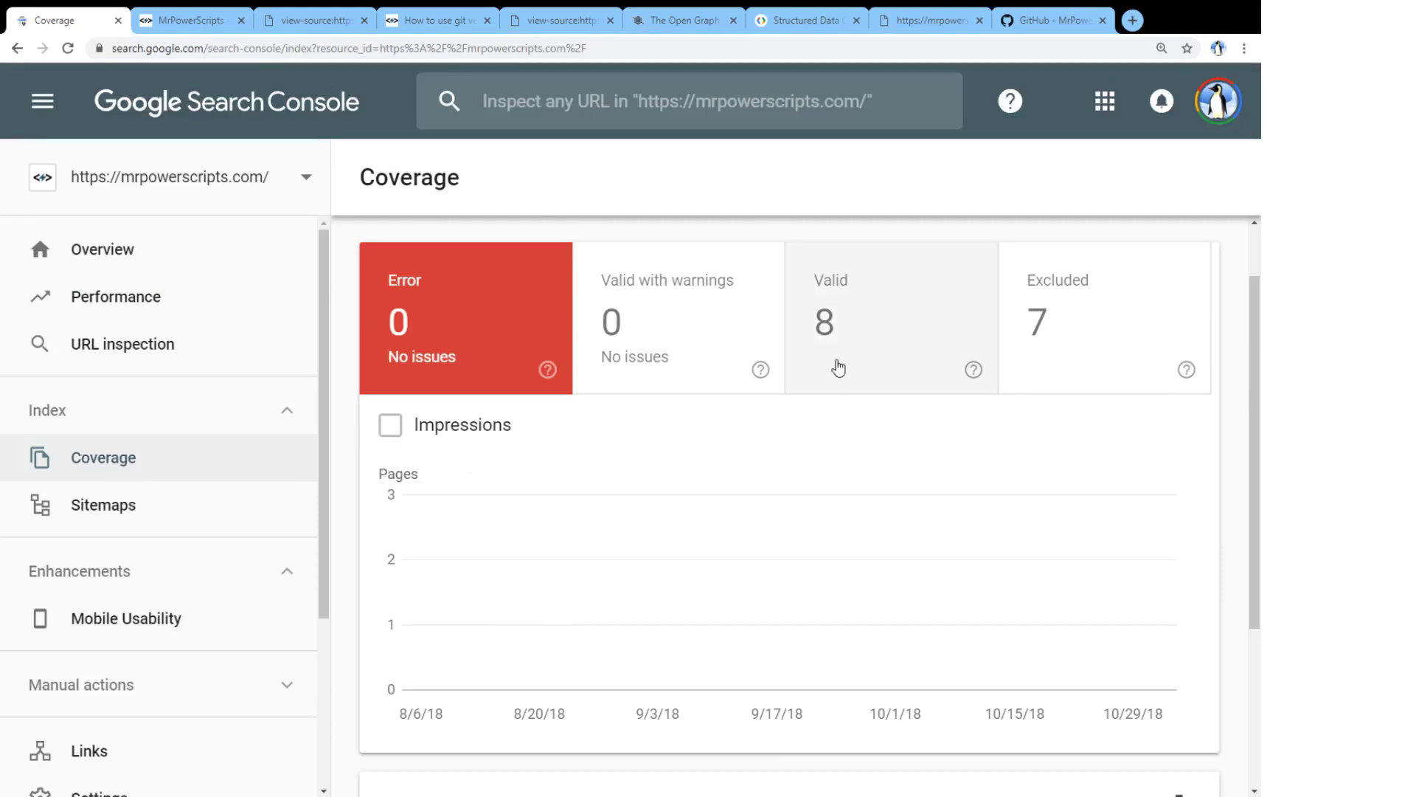
pyautogui.click(839, 367)
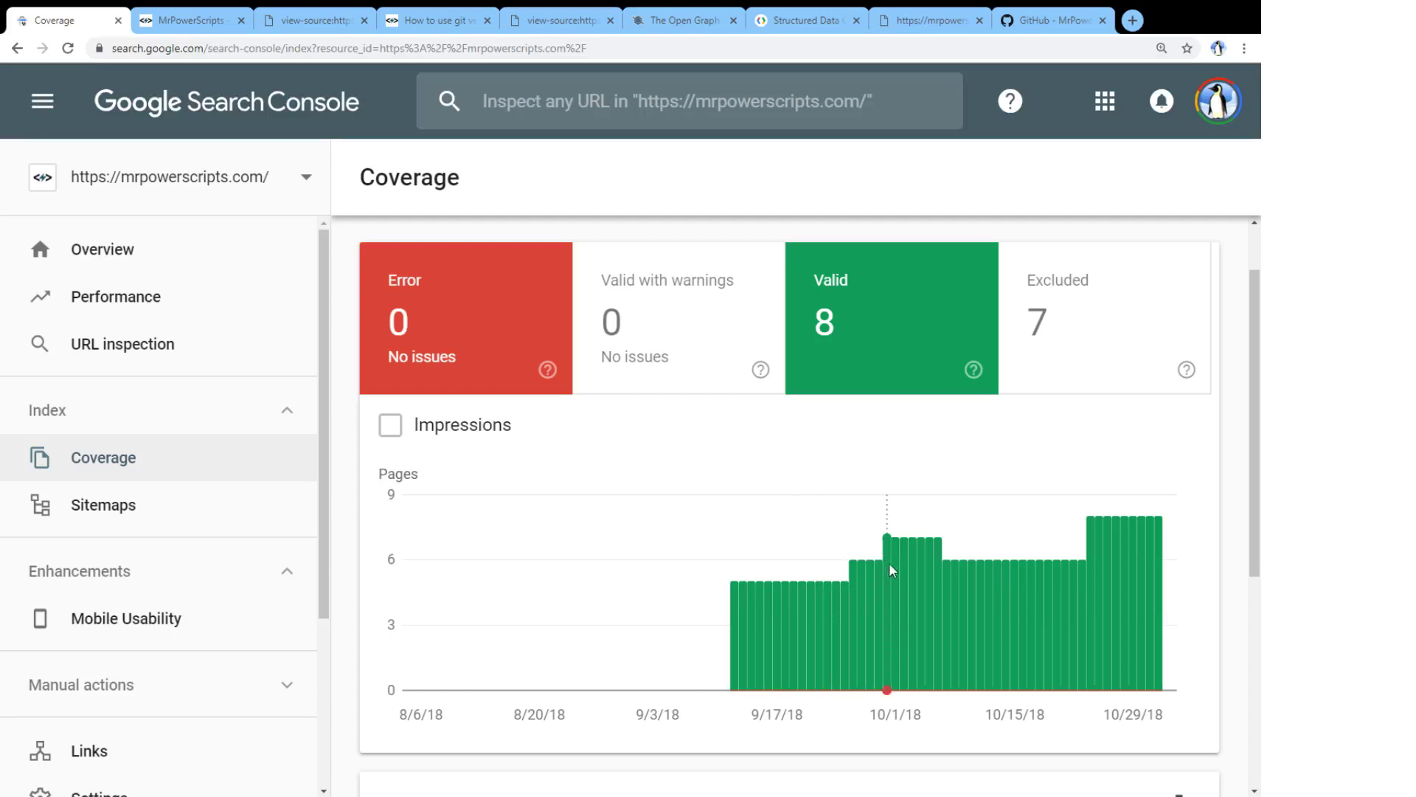
pyautogui.moveTo(926, 542)
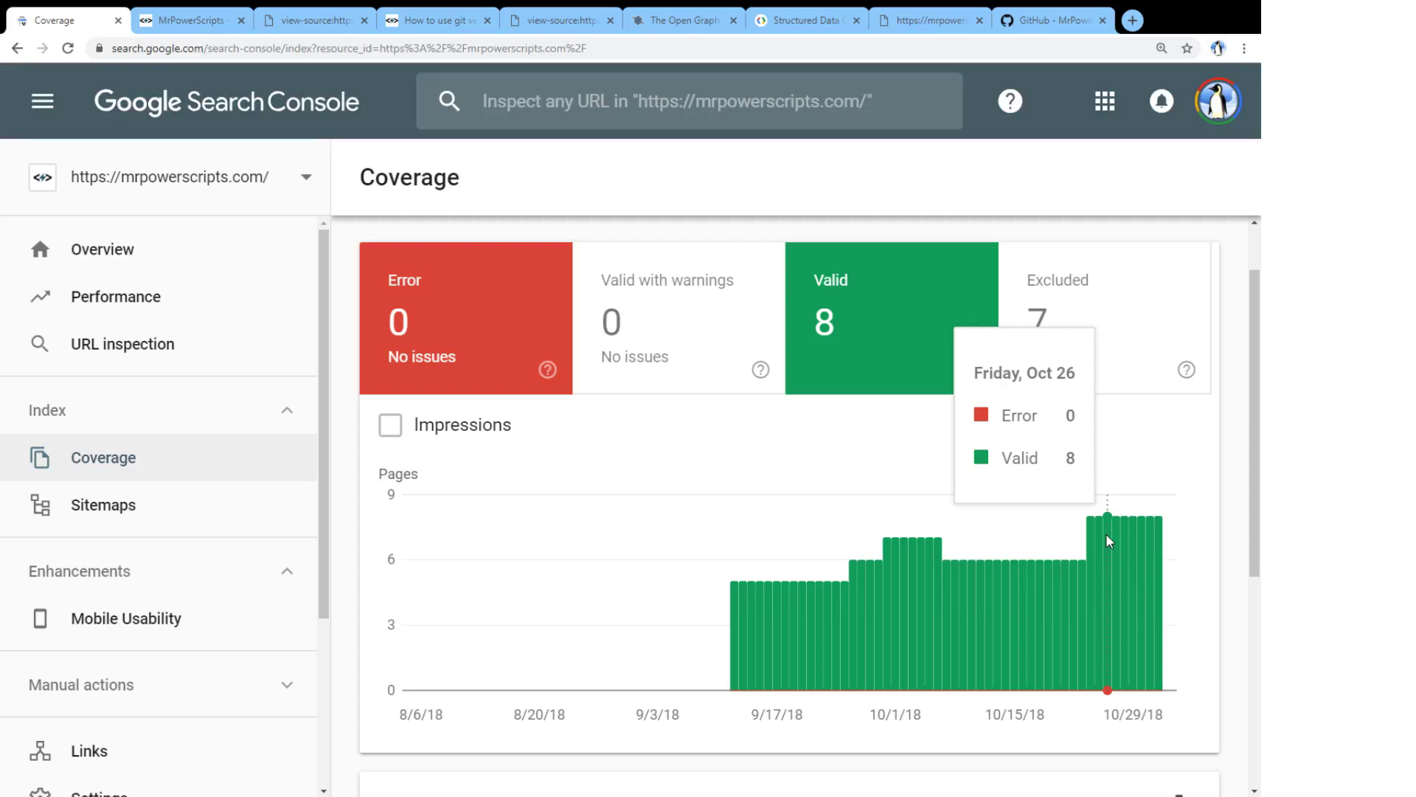
pyautogui.scroll(-1, 1109, 541)
pyautogui.scroll(-3, 1109, 541)
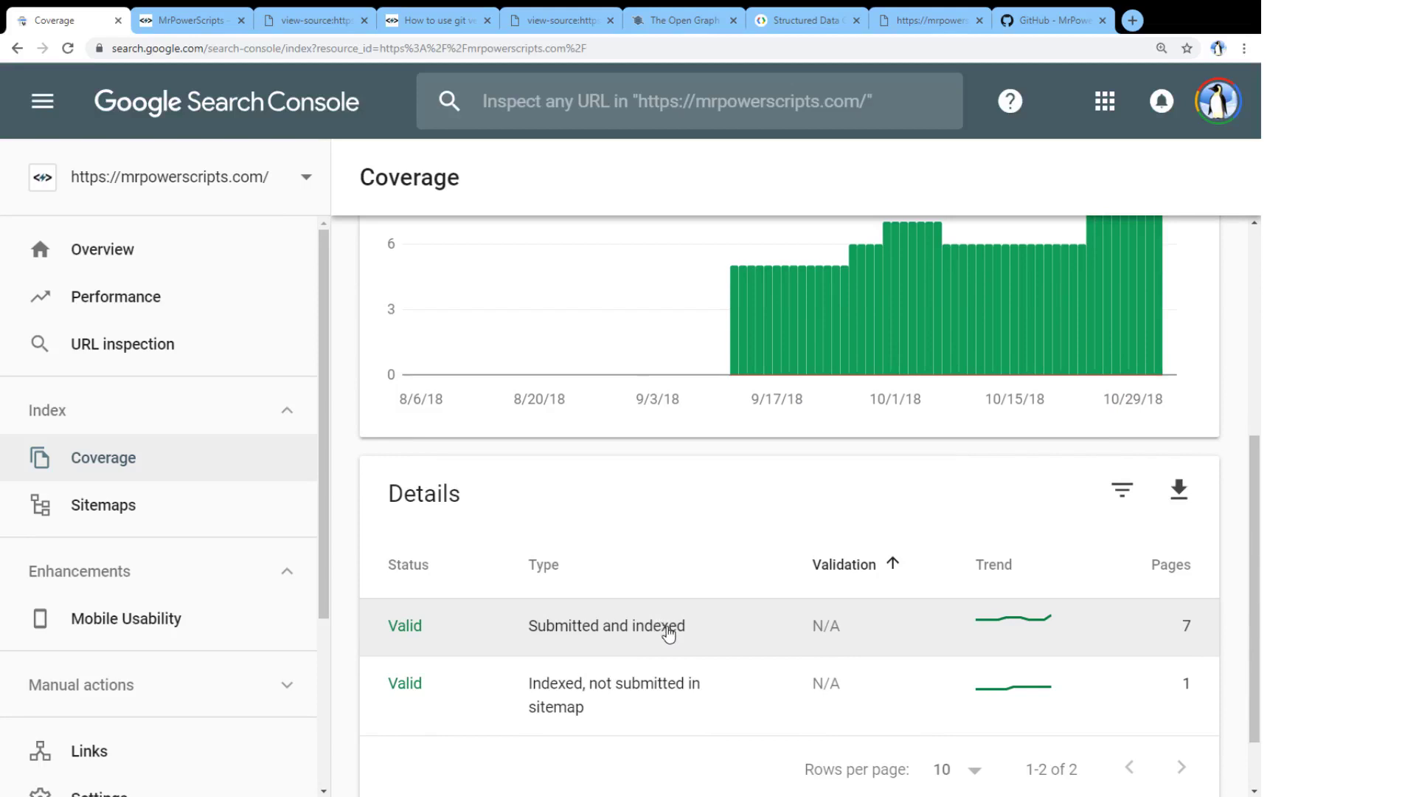
pyautogui.scroll(5, 669, 531)
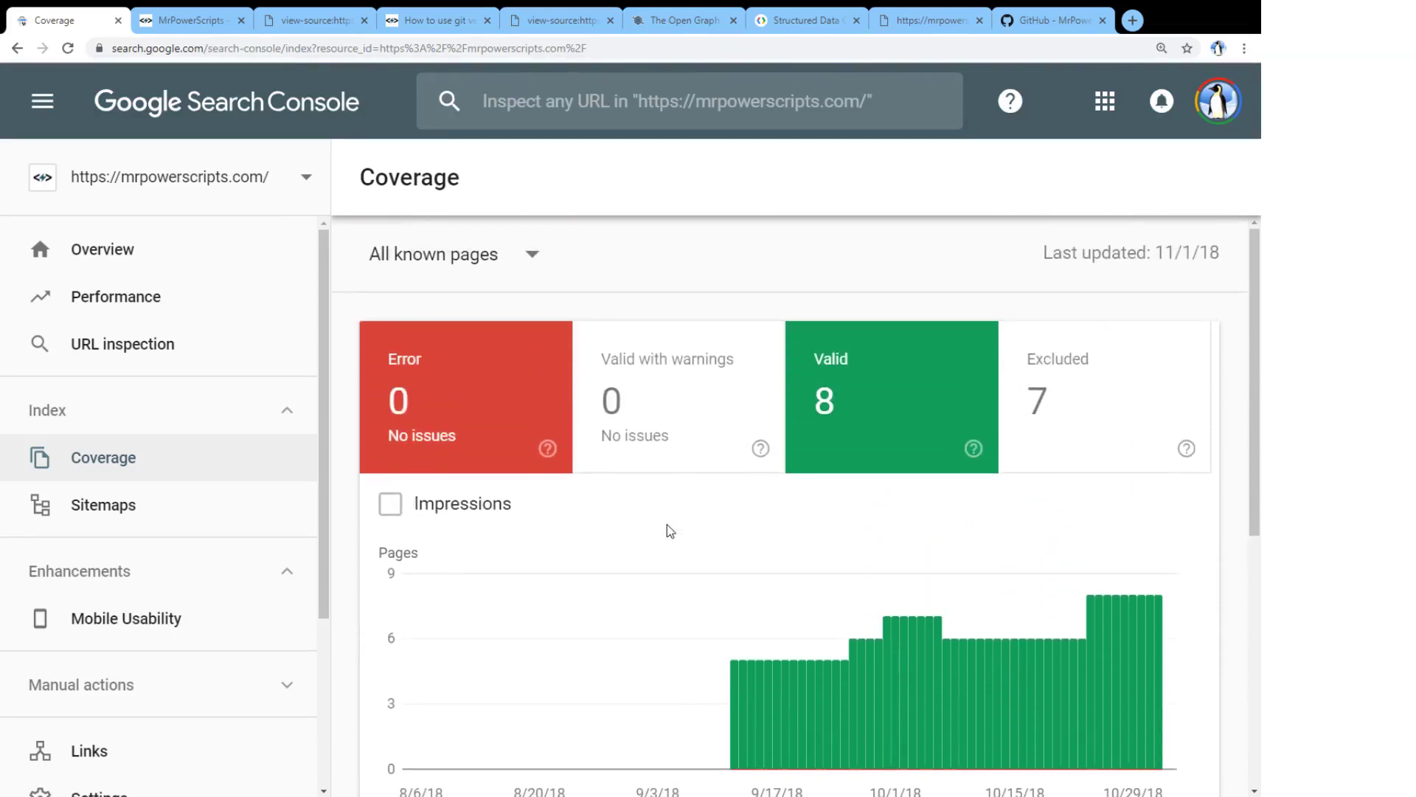
pyautogui.scroll(-2, 669, 531)
# Step: Add the 7 excluded pages to the coverage chart and details table
pyautogui.click(1057, 289)
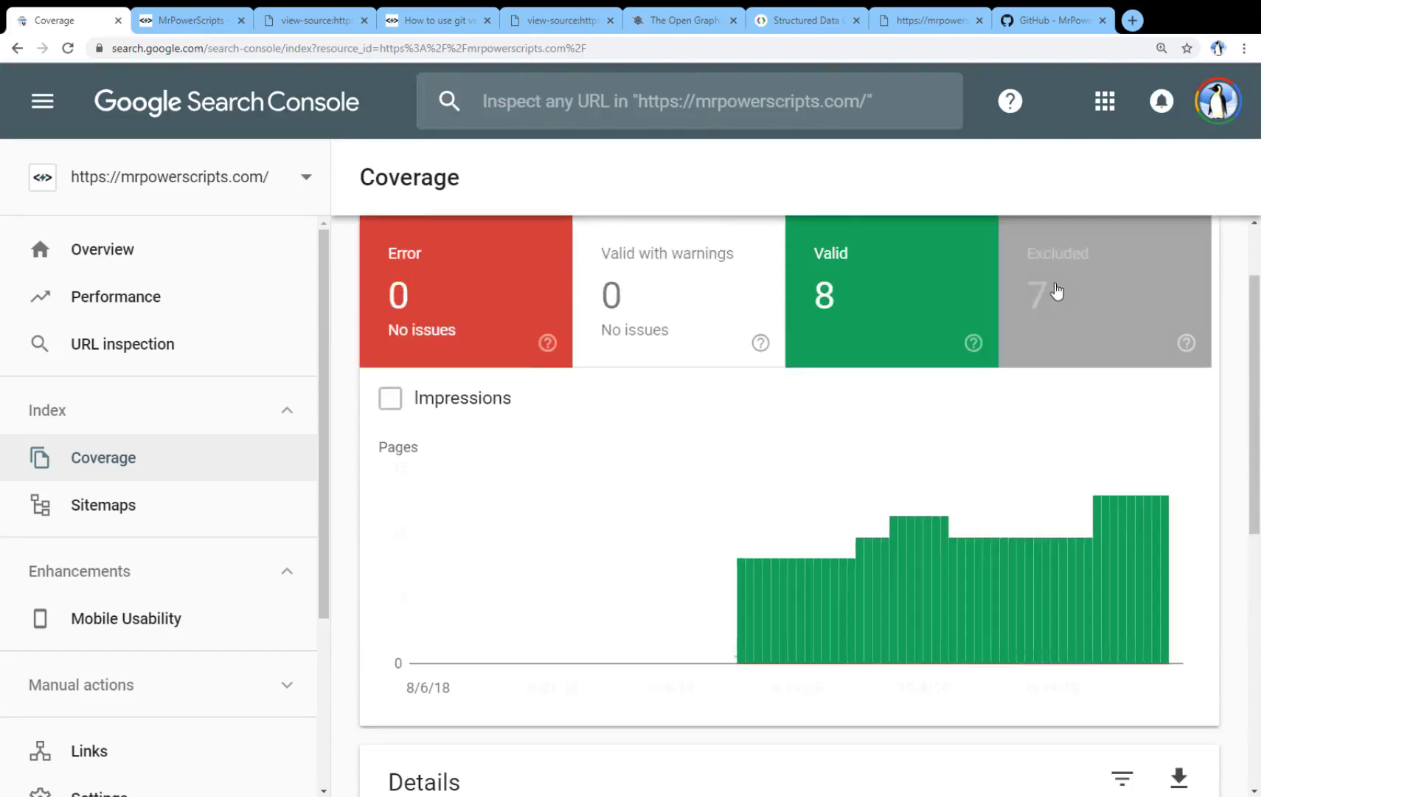
pyautogui.scroll(-4, 708, 509)
pyautogui.scroll(-1, 687, 633)
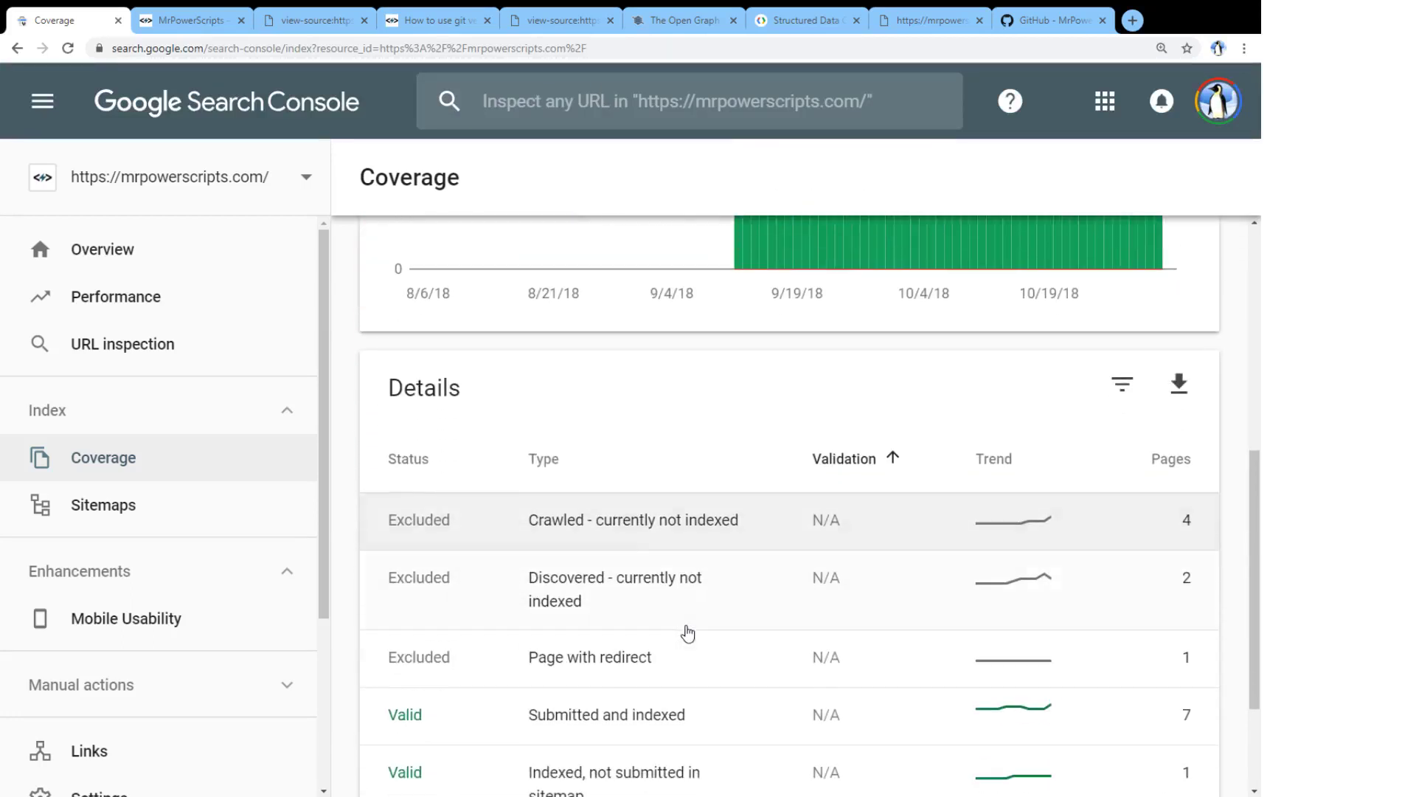
pyautogui.scroll(4, 833, 537)
pyautogui.scroll(-6, 759, 632)
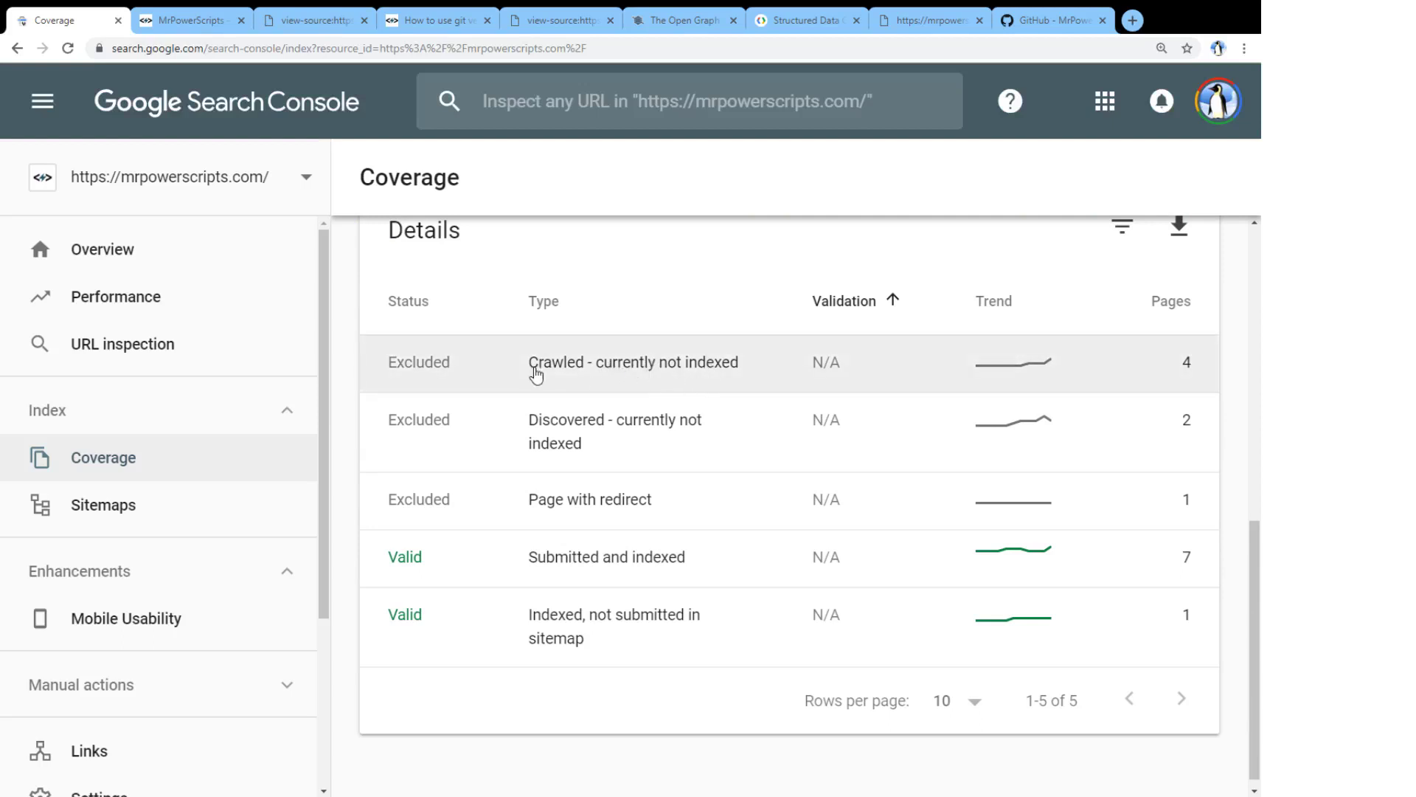
# Step: Open the 'Crawled - currently not indexed' details down to its four example URLs
pyautogui.click(536, 373)
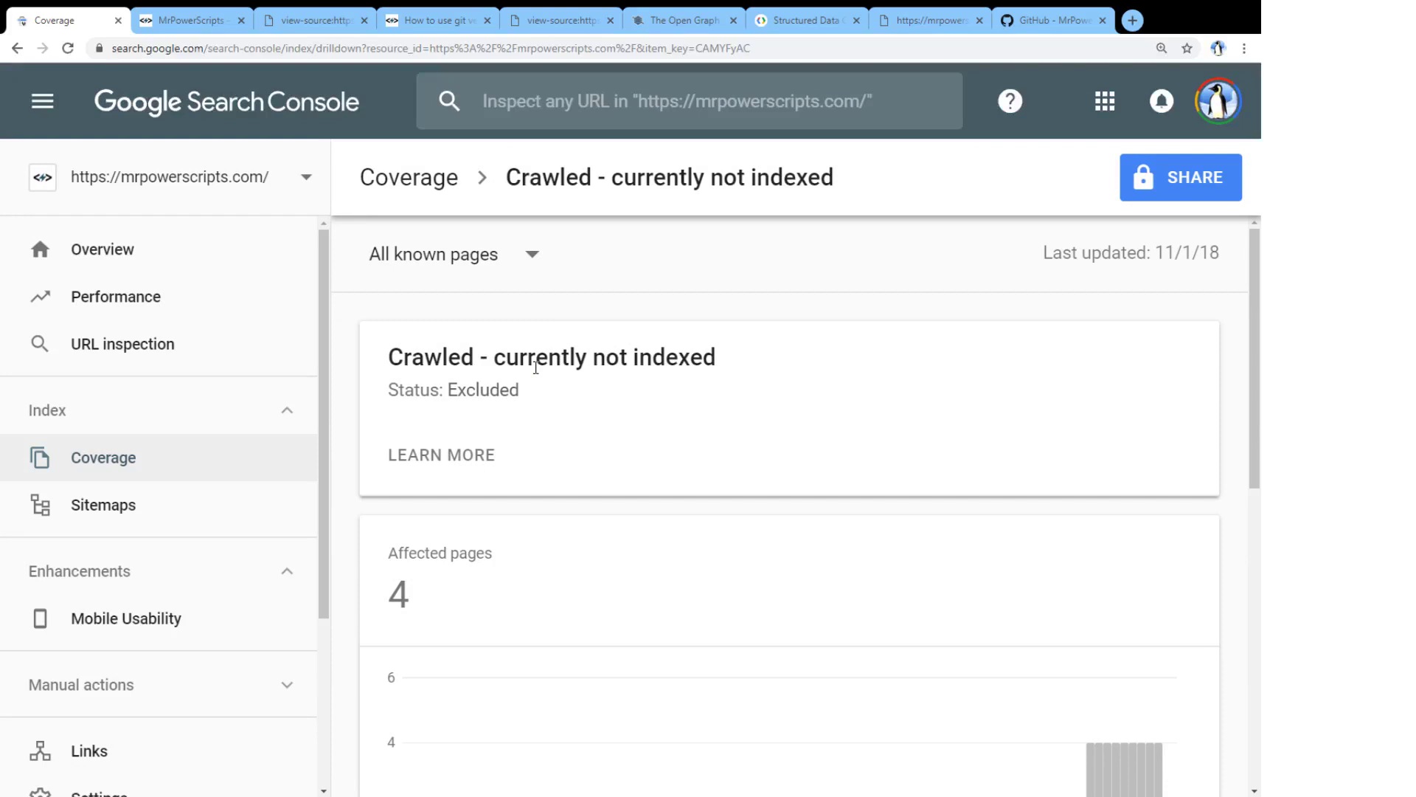
pyautogui.scroll(-2, 537, 367)
pyautogui.scroll(-3, 538, 374)
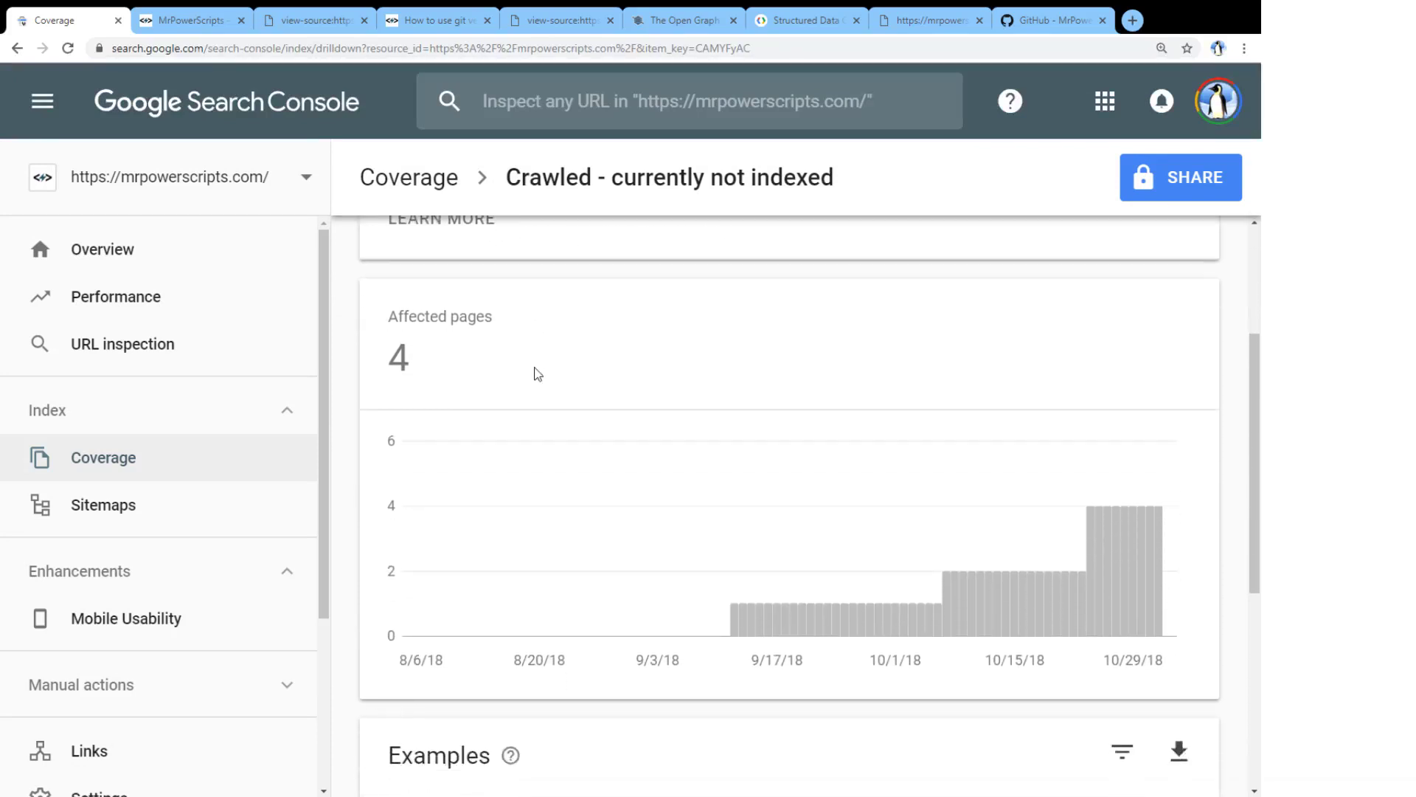
pyautogui.scroll(-1, 590, 516)
pyautogui.scroll(-3, 590, 516)
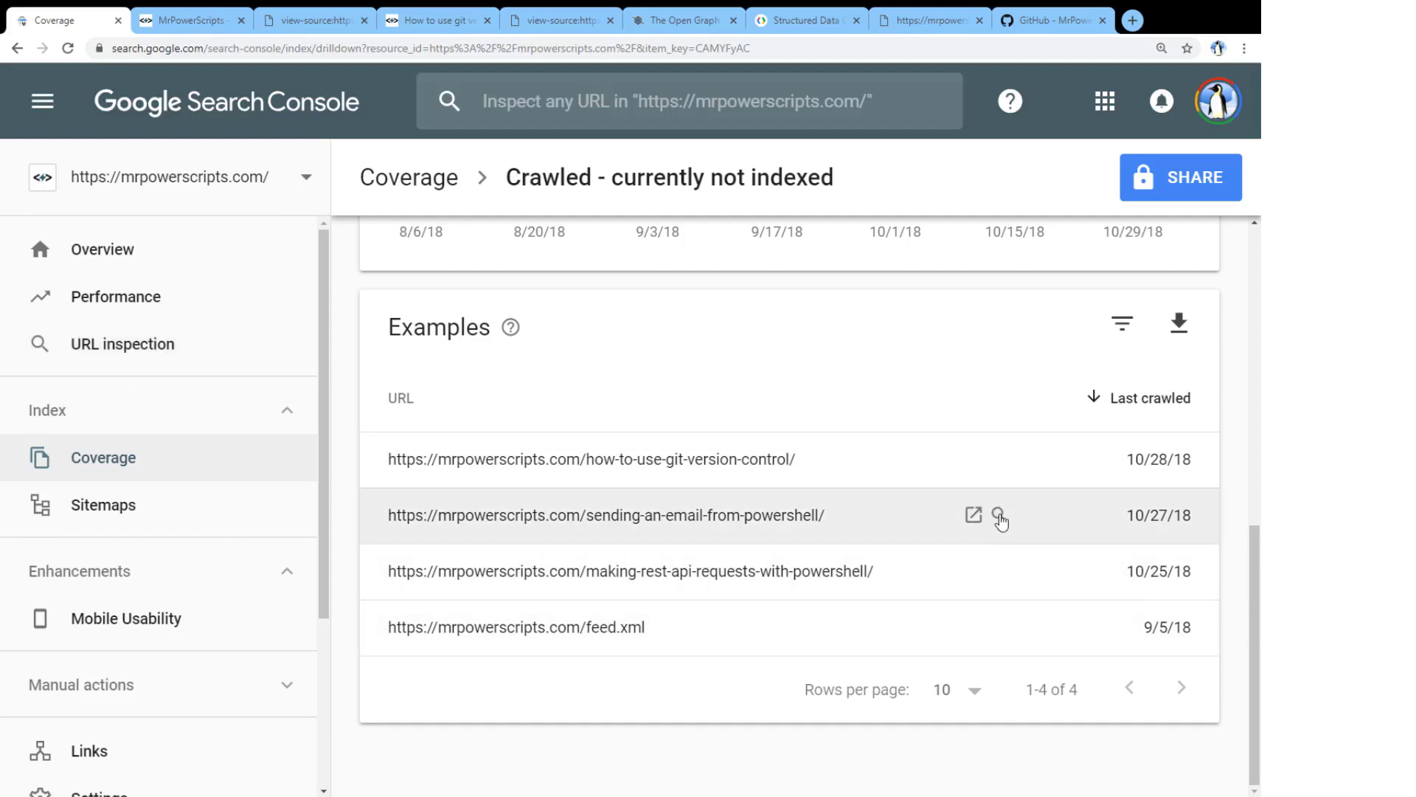
# Step: Inspect the sending-an-email-from-powershell URL and confirm it is indexed and mobile friendly
pyautogui.click(998, 515)
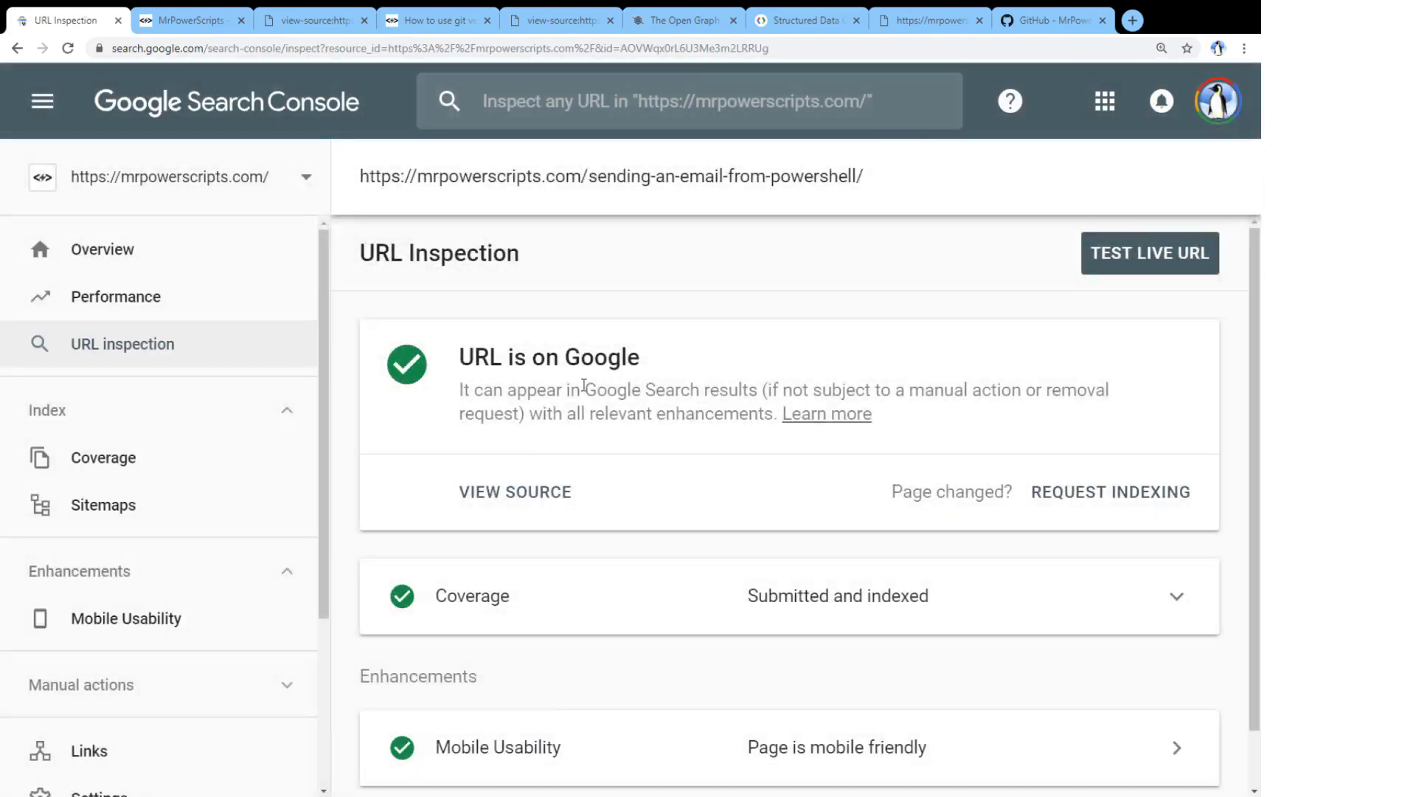
pyautogui.scroll(-1, 447, 373)
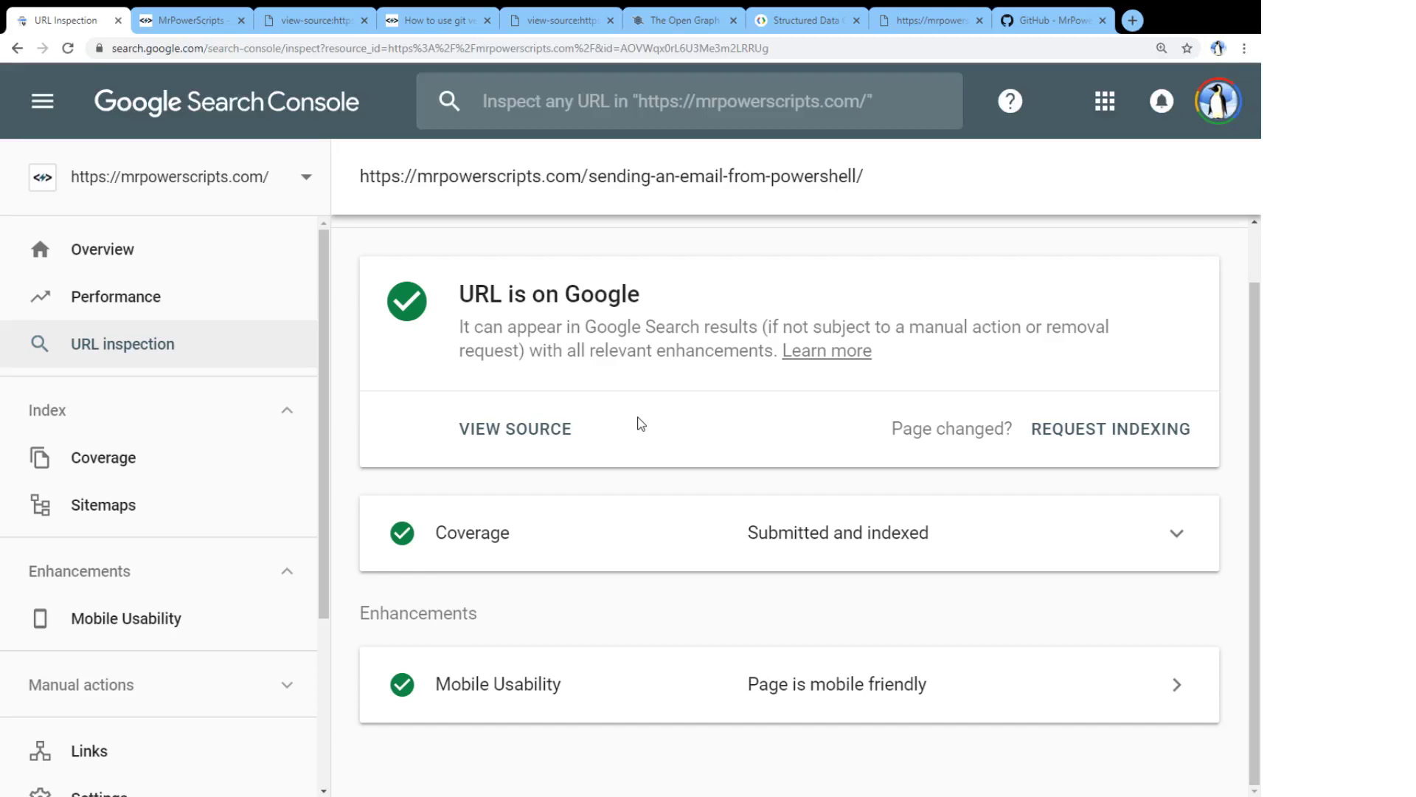
pyautogui.hotkey('ctrl', '4')
pyautogui.scroll(3, 189, 421)
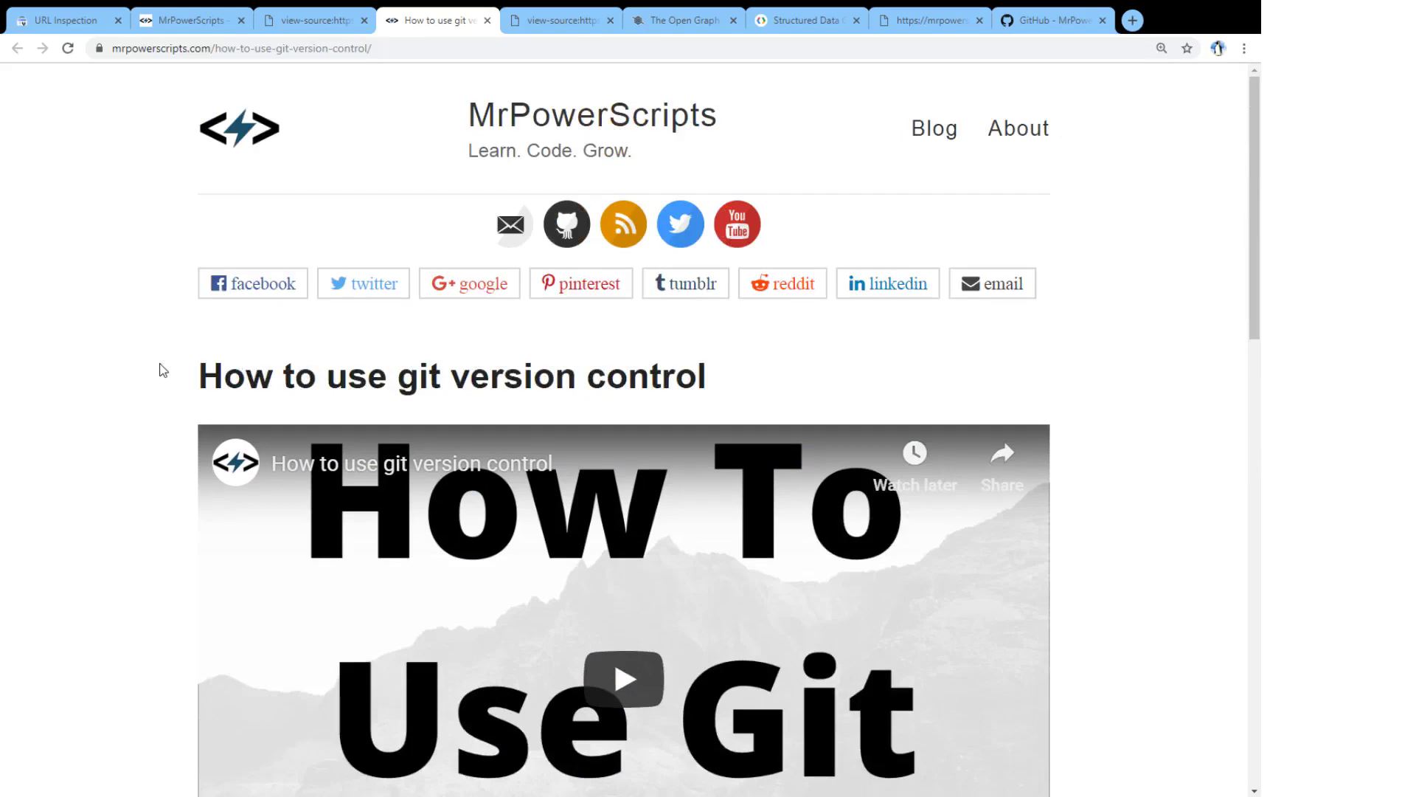
pyautogui.scroll(-7, 163, 370)
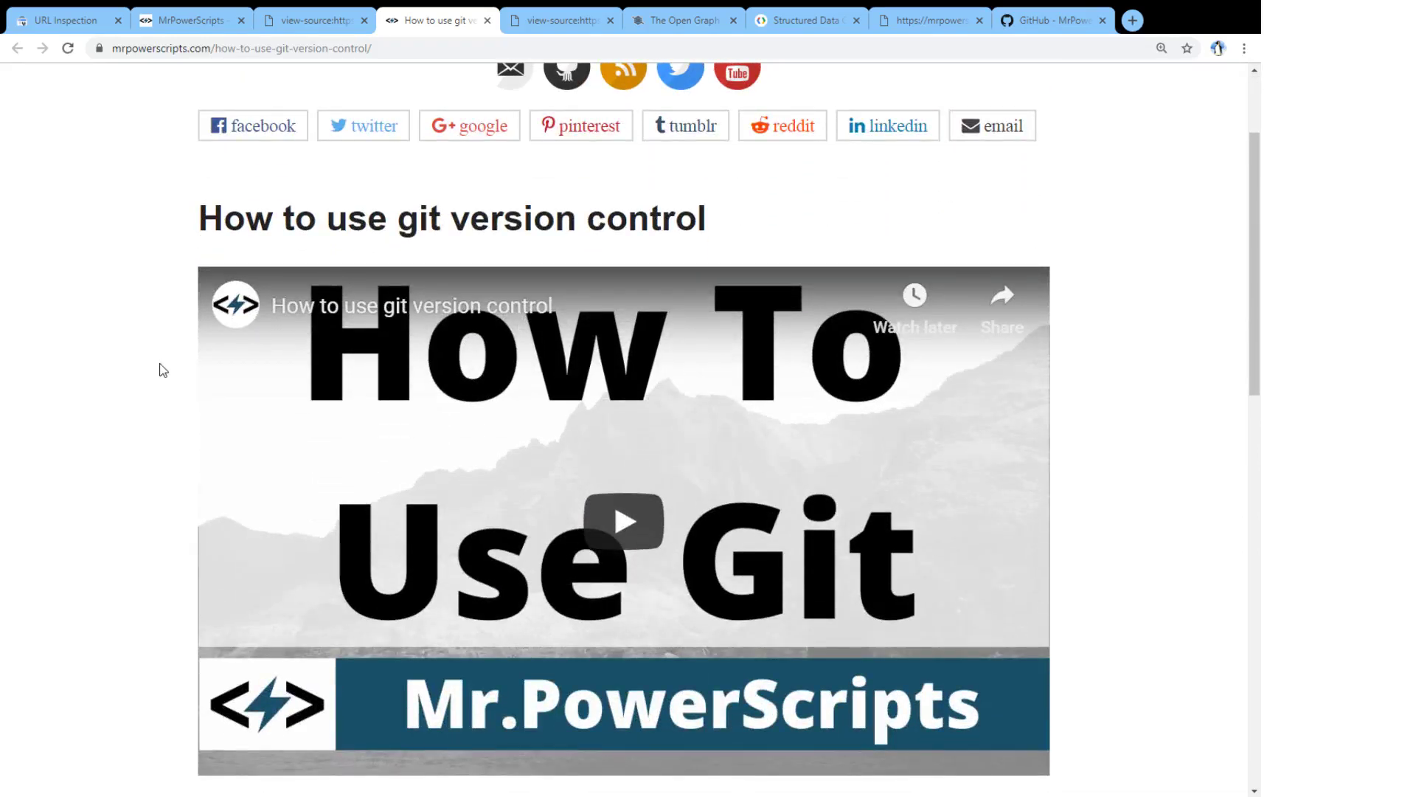
pyautogui.scroll(-5, 153, 457)
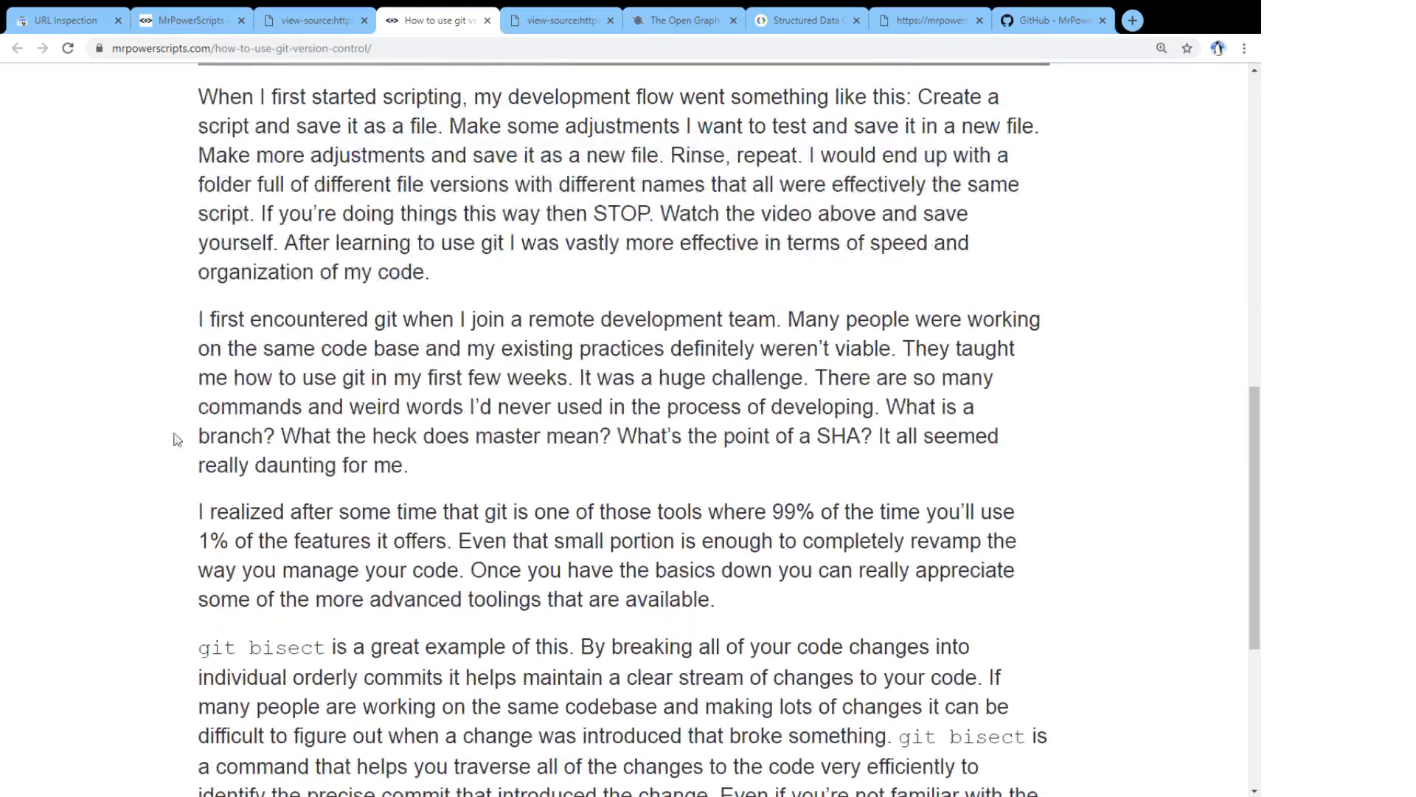
pyautogui.scroll(-3, 326, 446)
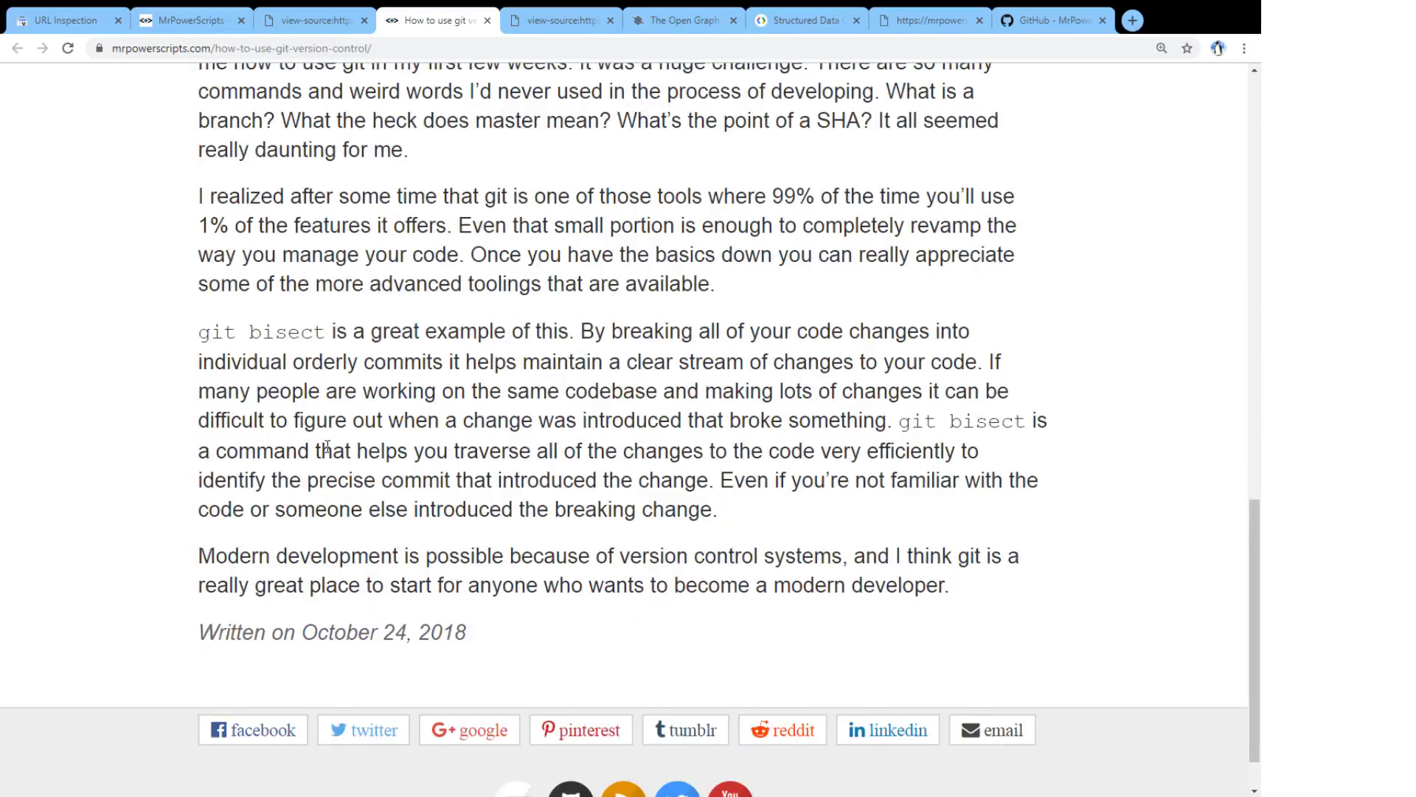
pyautogui.scroll(16, 327, 449)
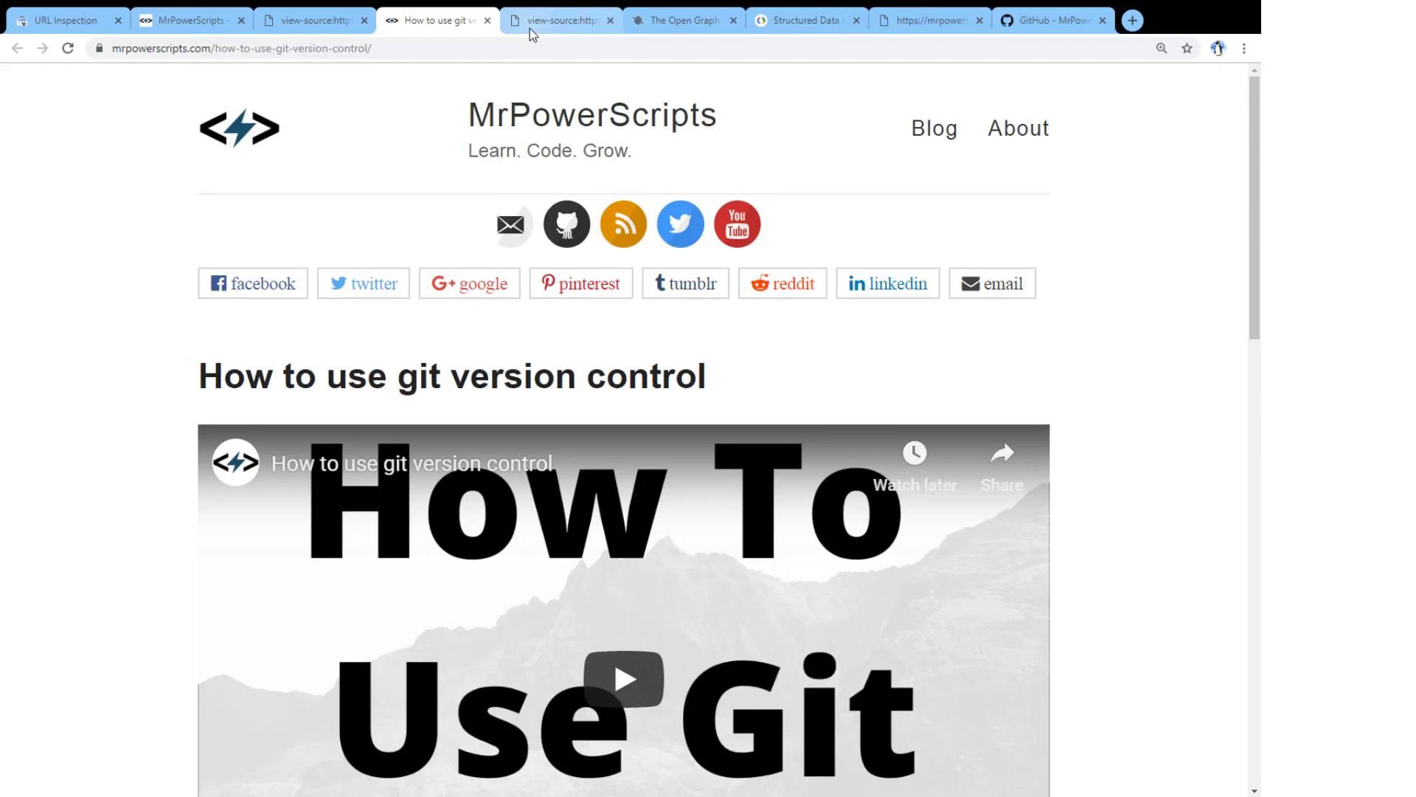
# Step: Switch to the git post's source and scroll to its ld+json BlogPosting script
pyautogui.click(529, 28)
pyautogui.hotkey('ctrl', 'f')
pyautogui.scroll(15, 502, 266)
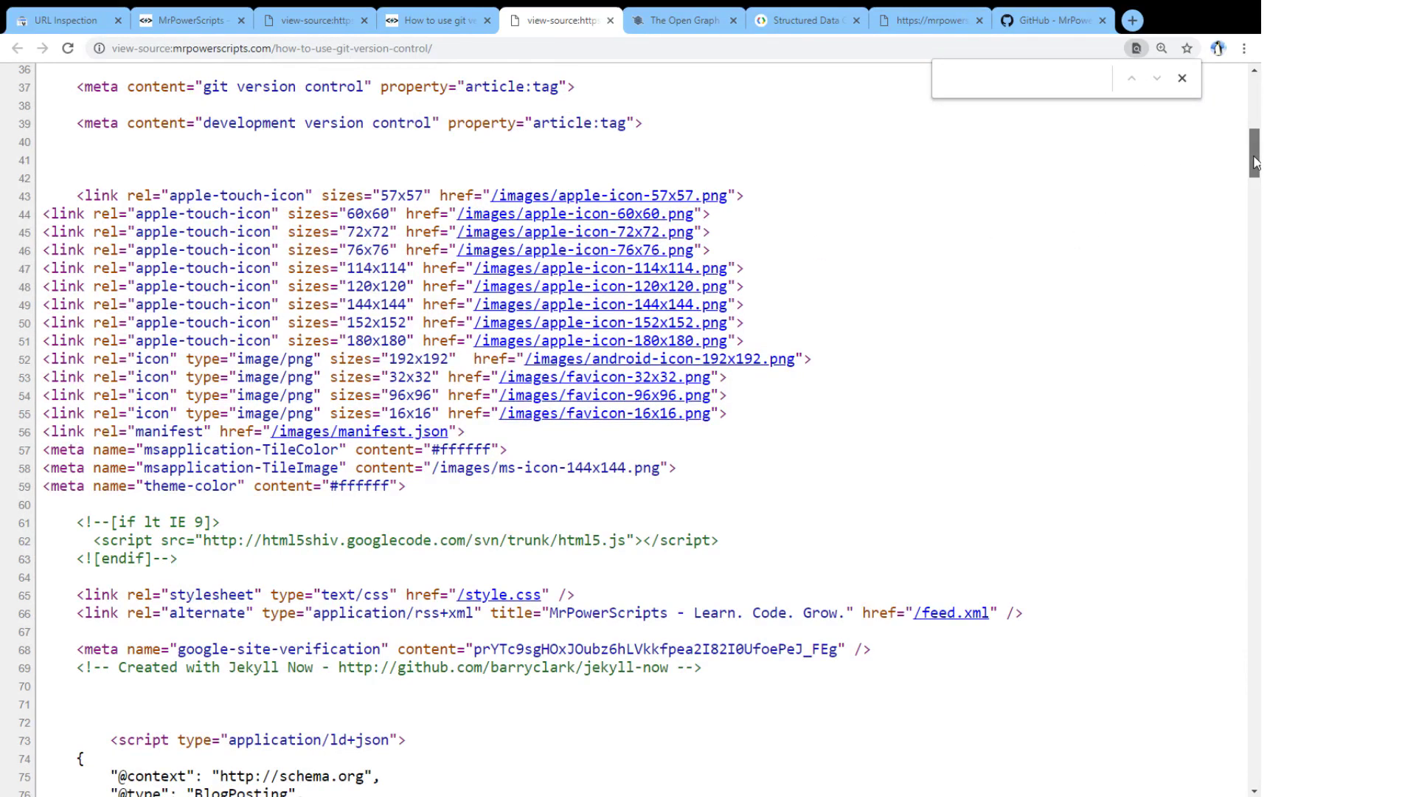
pyautogui.moveTo(1254, 163); pyautogui.dragTo(1254, 202)
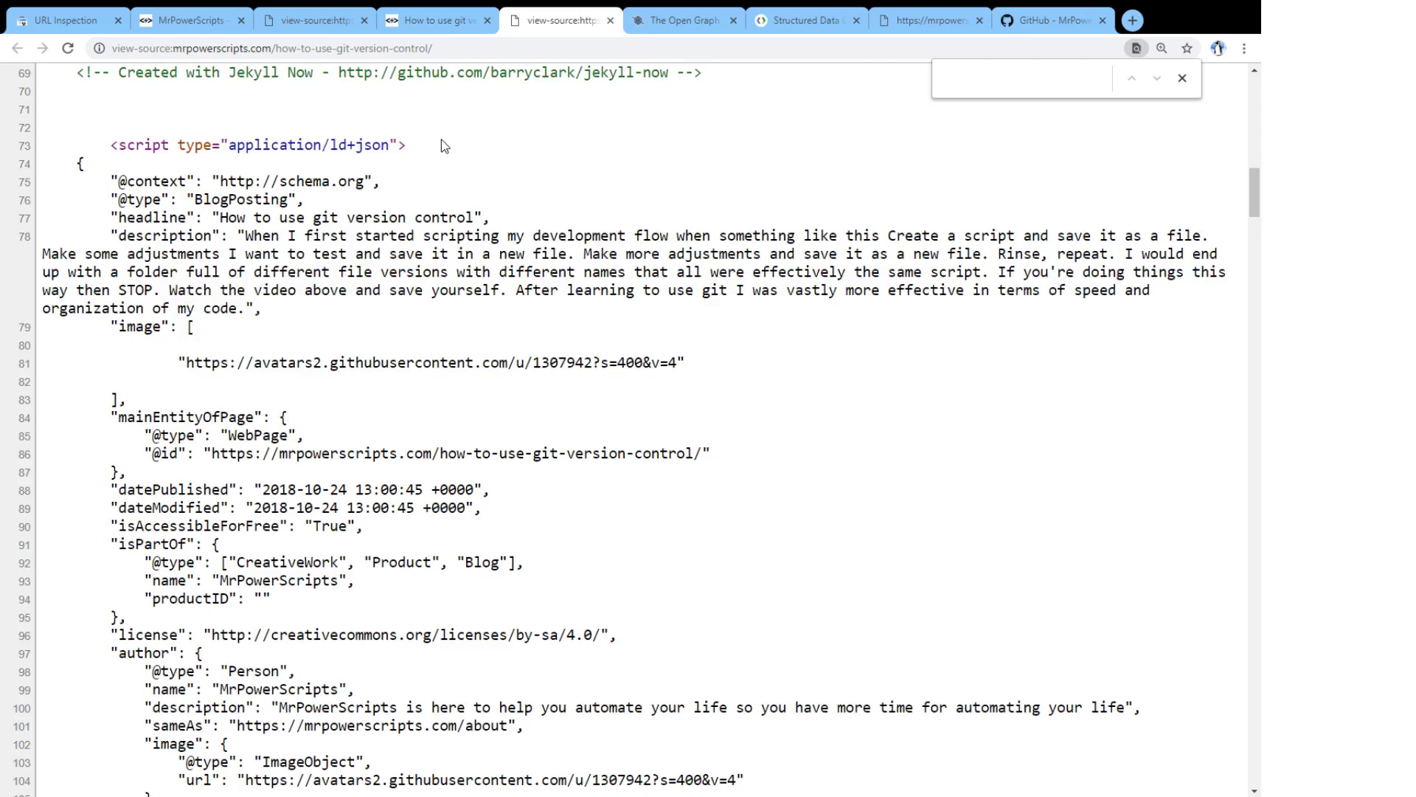
# Step: Scroll the structured data guidelines to the Format section listing JSON-LD, Microdata and RDFa
pyautogui.click(758, 22)
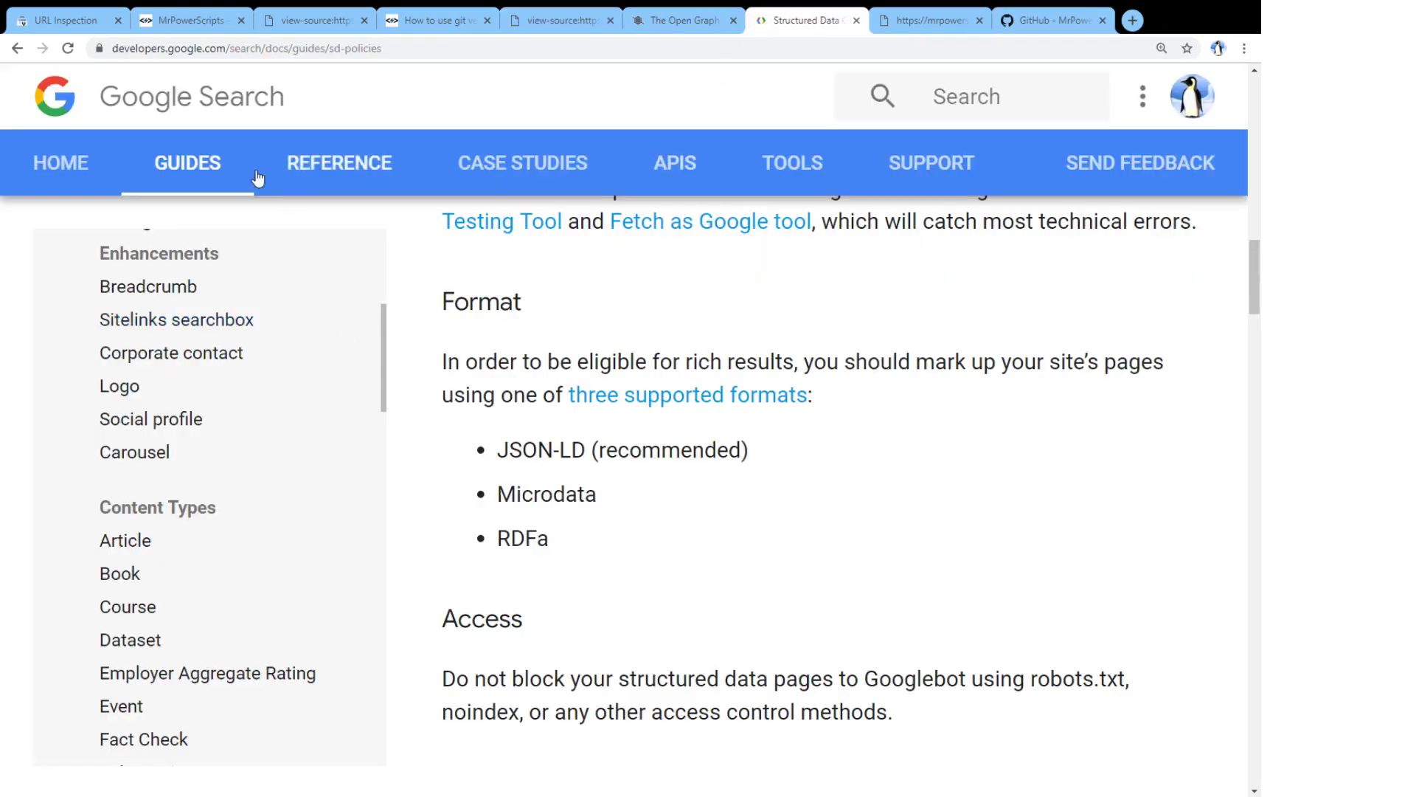
pyautogui.scroll(3, 553, 385)
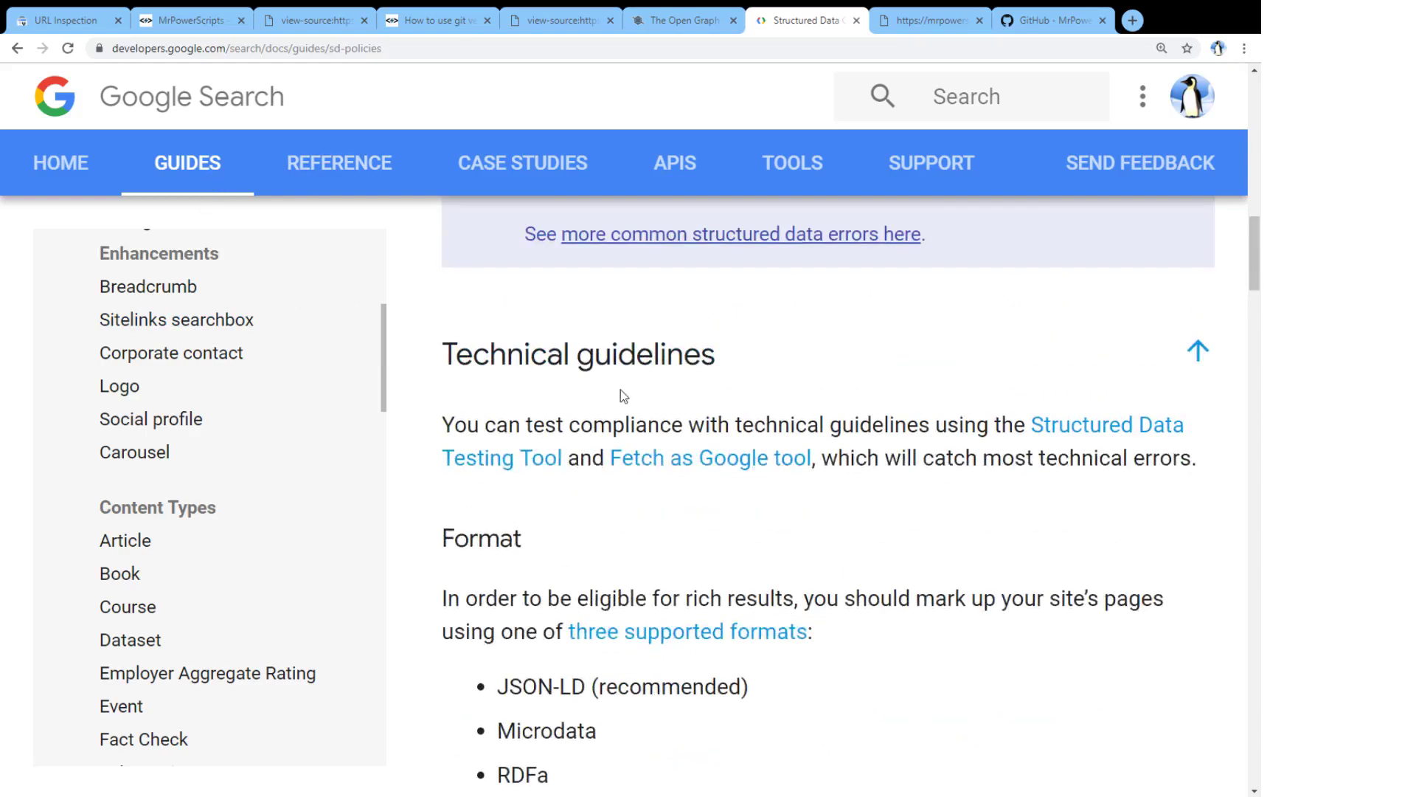
pyautogui.scroll(6, 686, 391)
pyautogui.scroll(10, 703, 390)
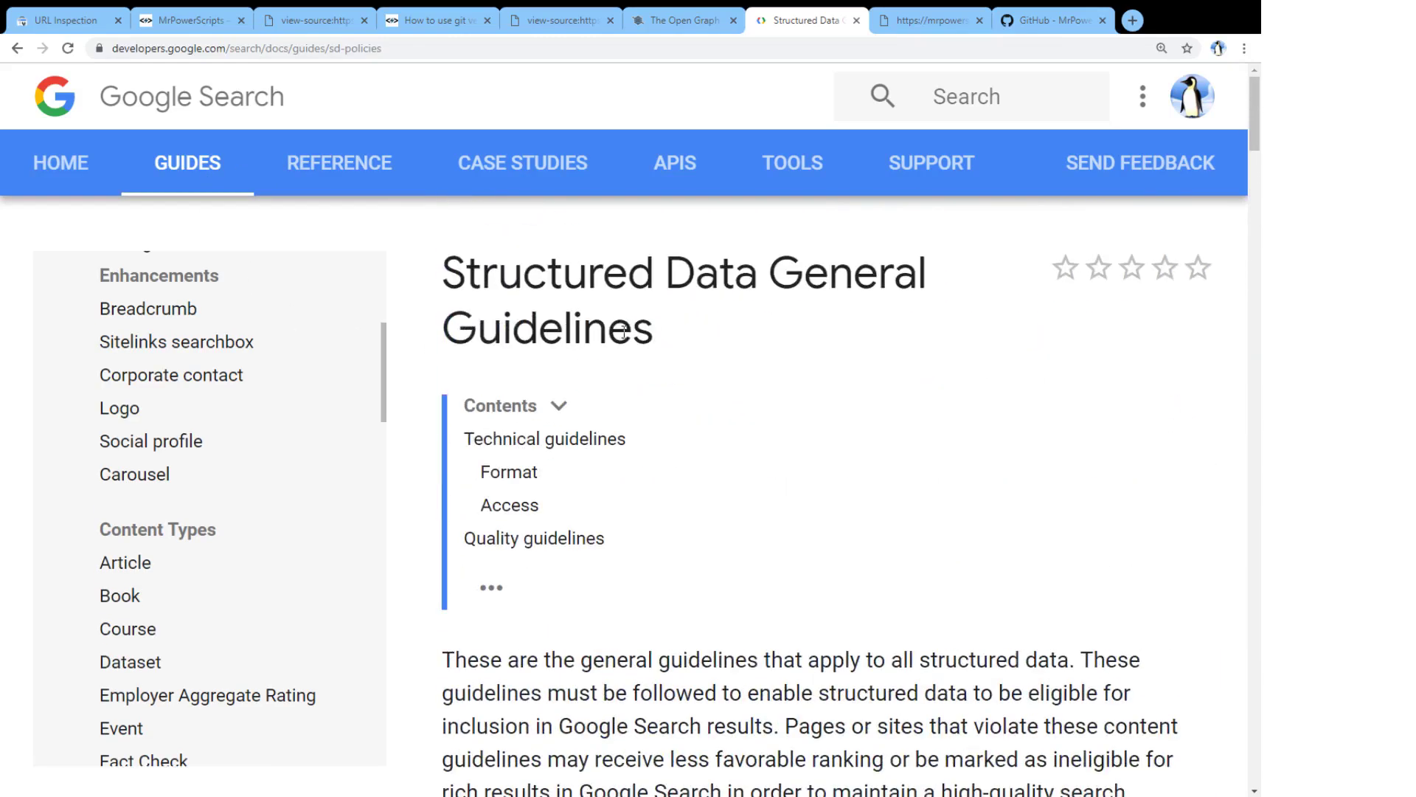
pyautogui.scroll(-6, 632, 416)
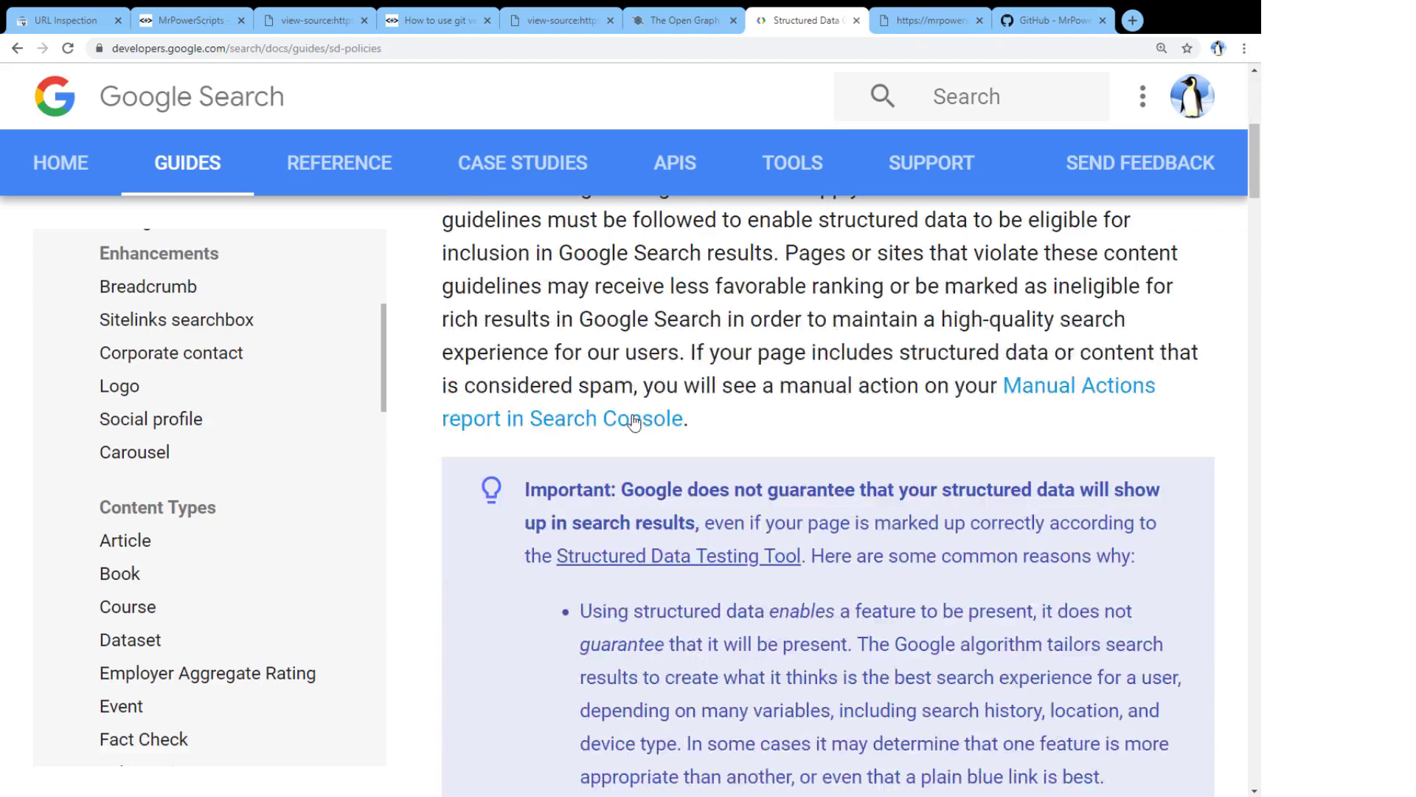
pyautogui.scroll(-14, 633, 420)
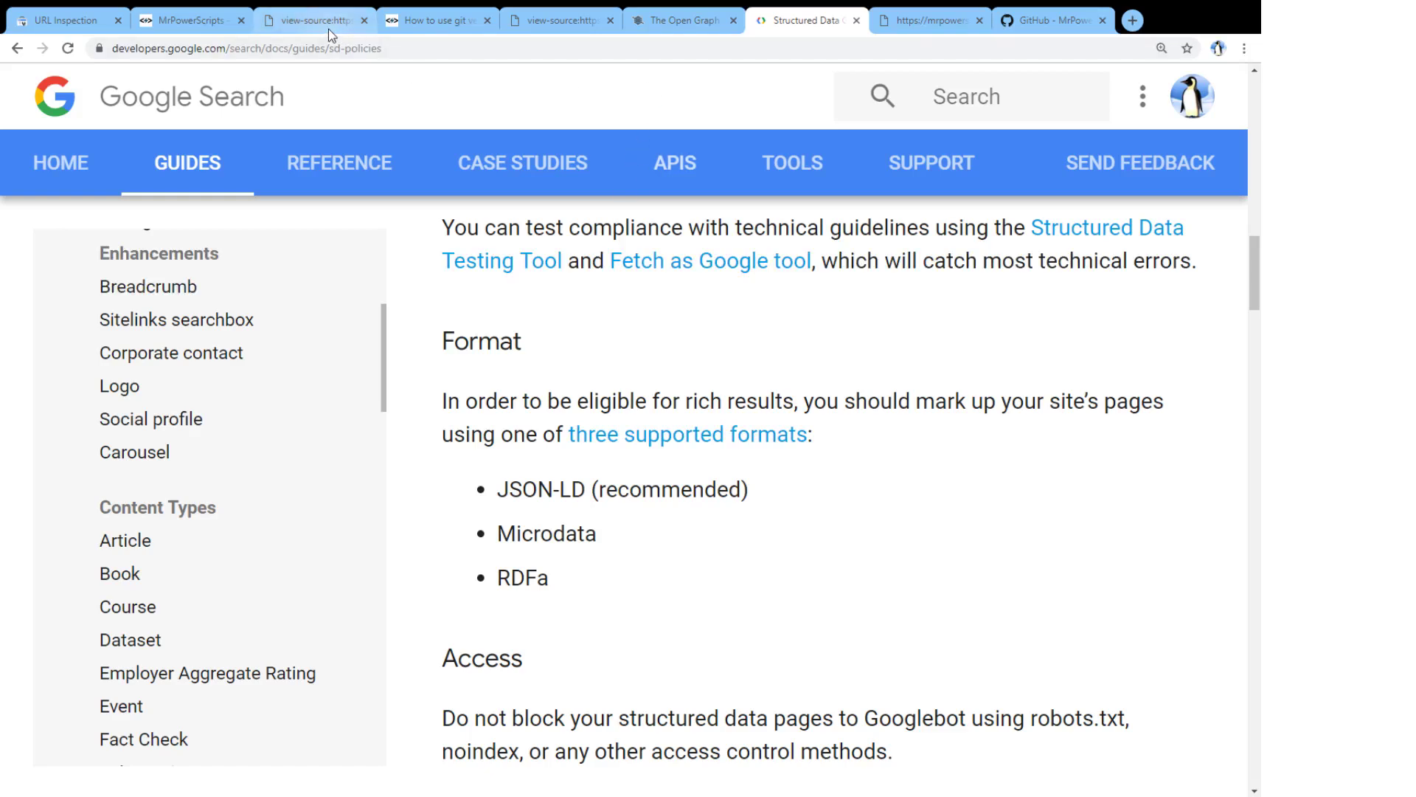
# Step: Read the post's JSON-LD down through the author Person and publisher Organization blocks
pyautogui.click(561, 20)
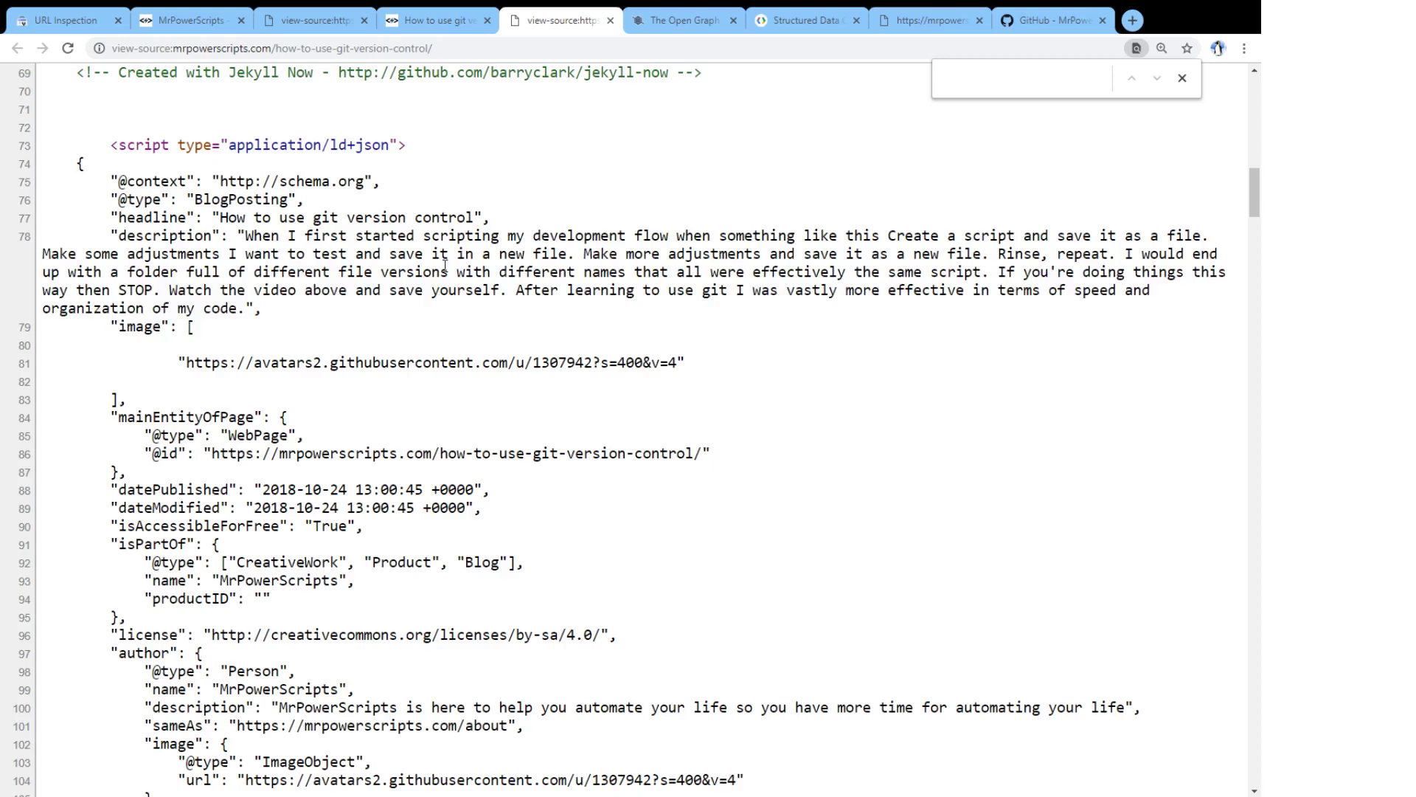
pyautogui.scroll(-1, 445, 267)
pyautogui.scroll(-3, 166, 413)
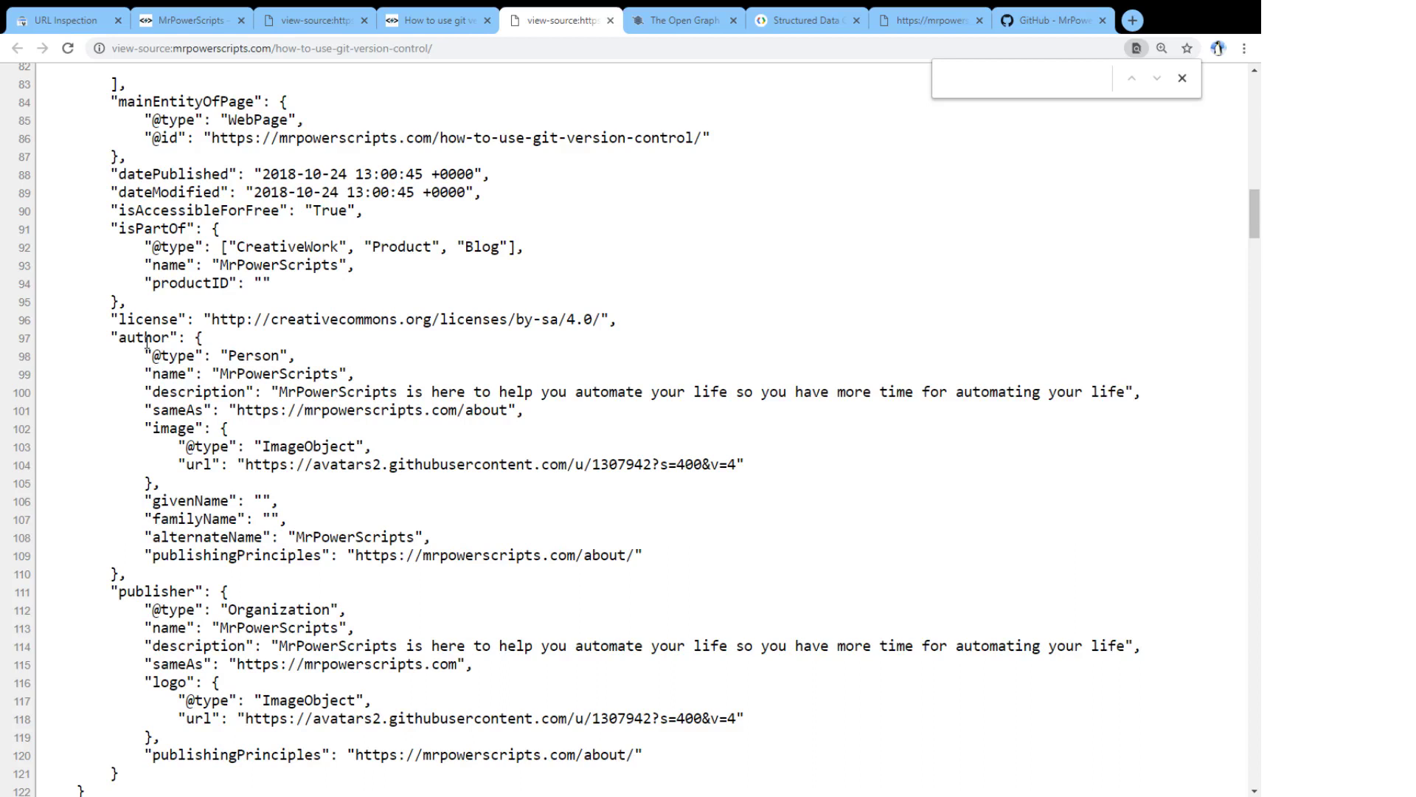
pyautogui.scroll(-1, 147, 342)
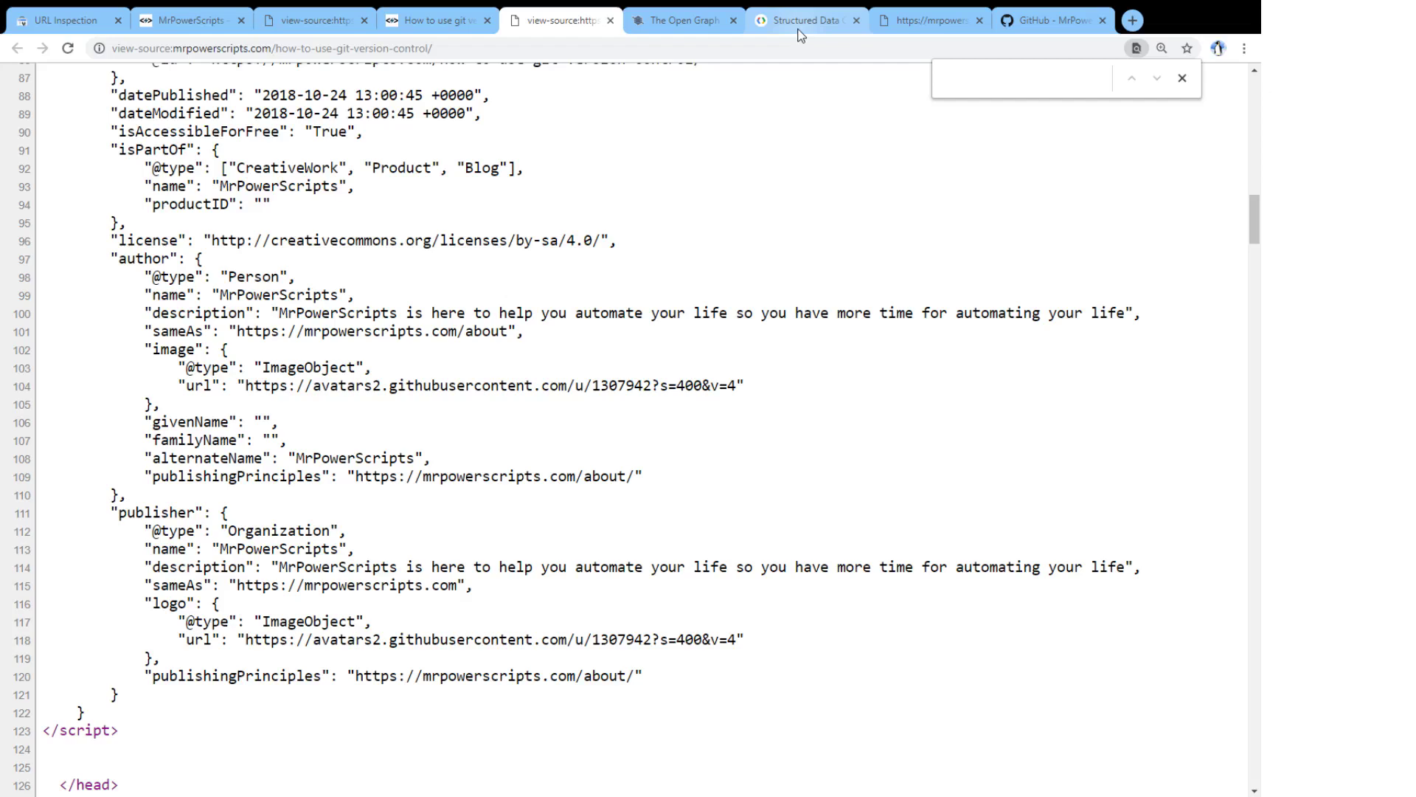
# Step: Return to the structured data docs and open the Recipe guide under Content Types
pyautogui.click(800, 26)
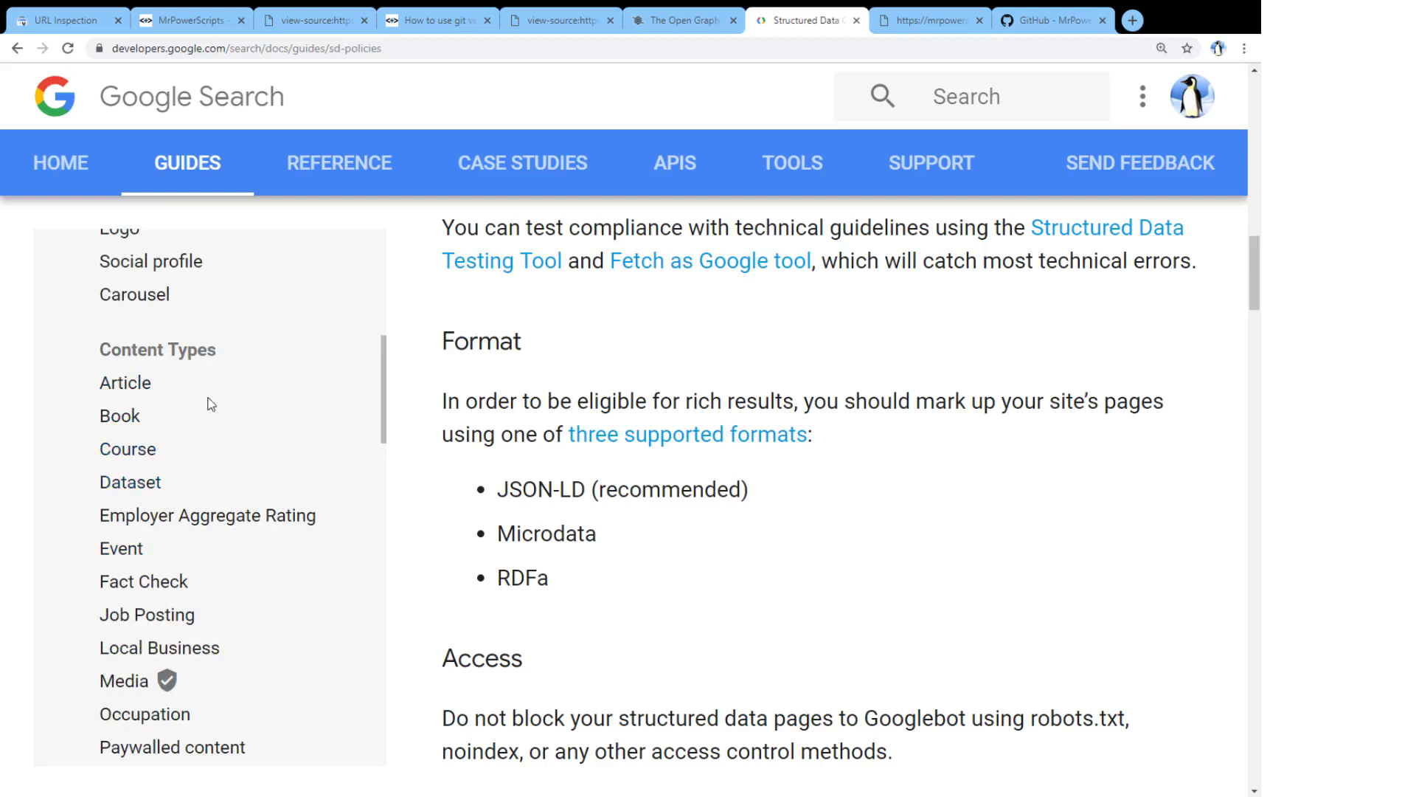
pyautogui.scroll(-1, 199, 440)
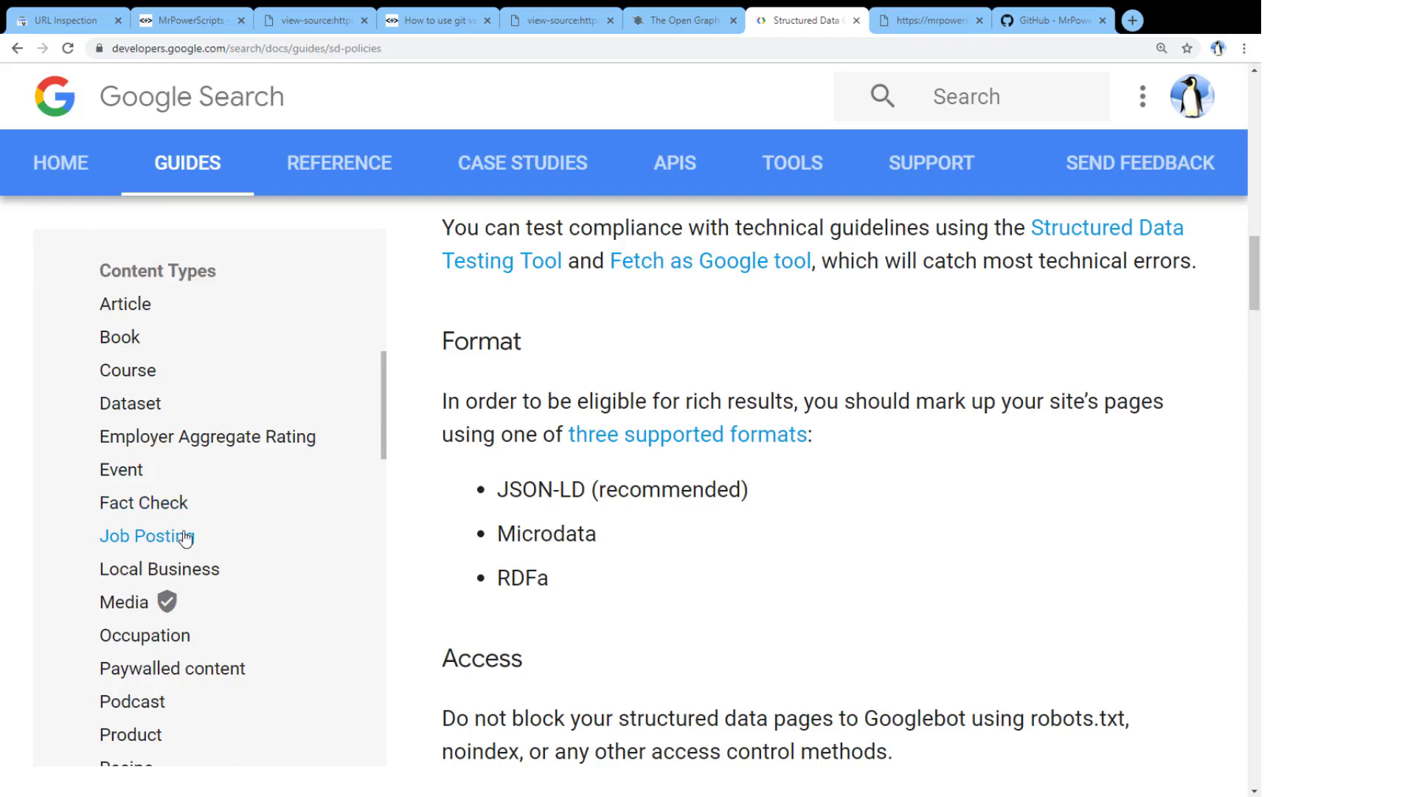
pyautogui.scroll(-1, 273, 514)
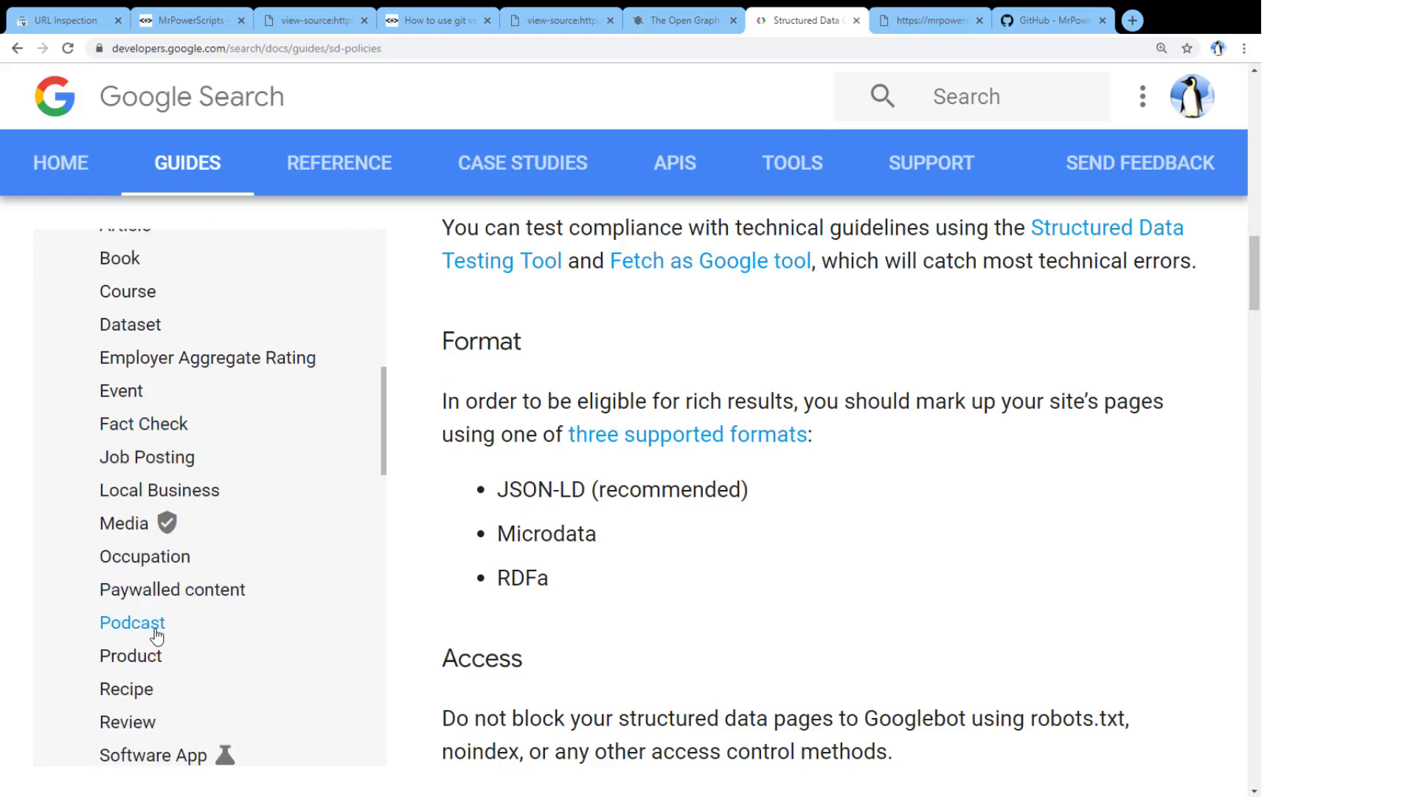
pyautogui.scroll(-1, 263, 621)
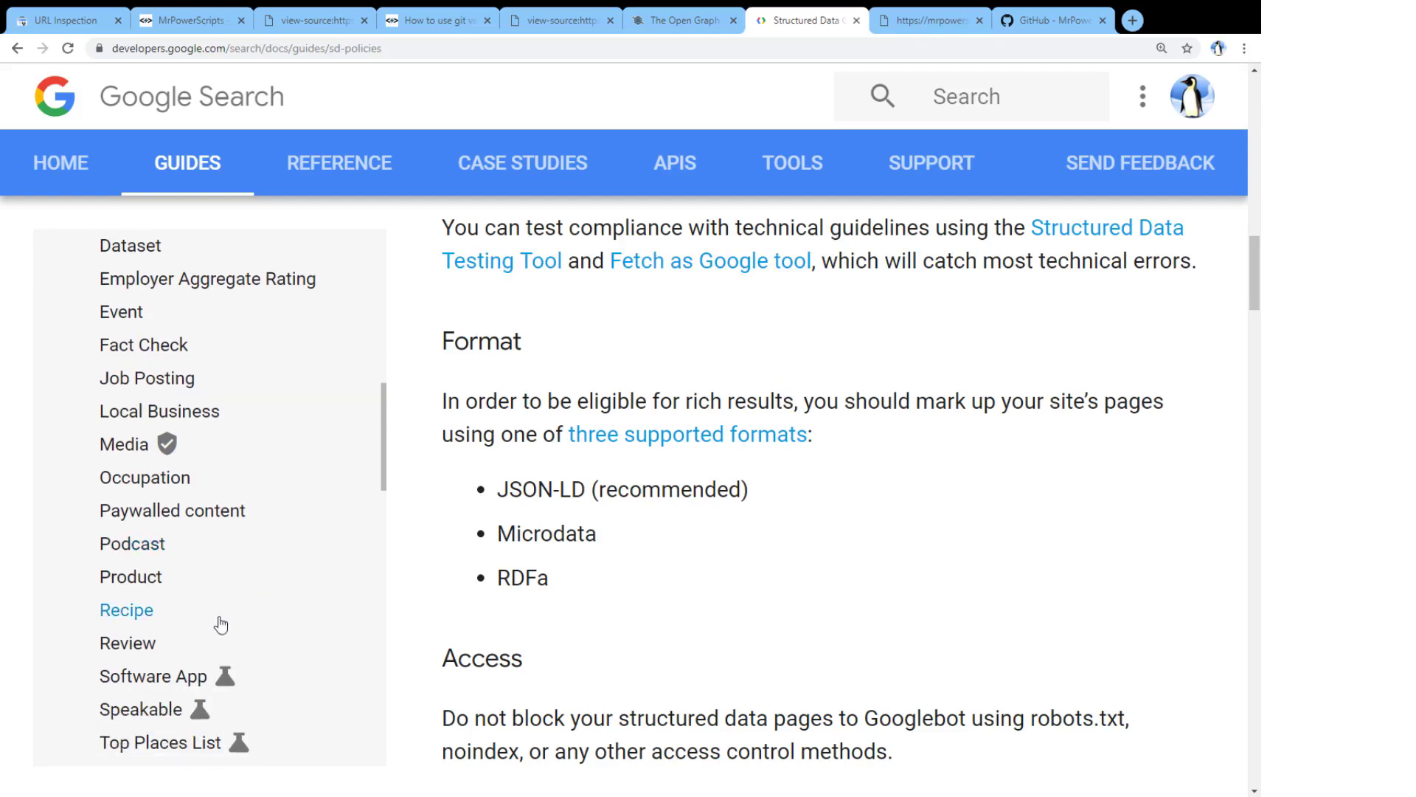
pyautogui.click(153, 623)
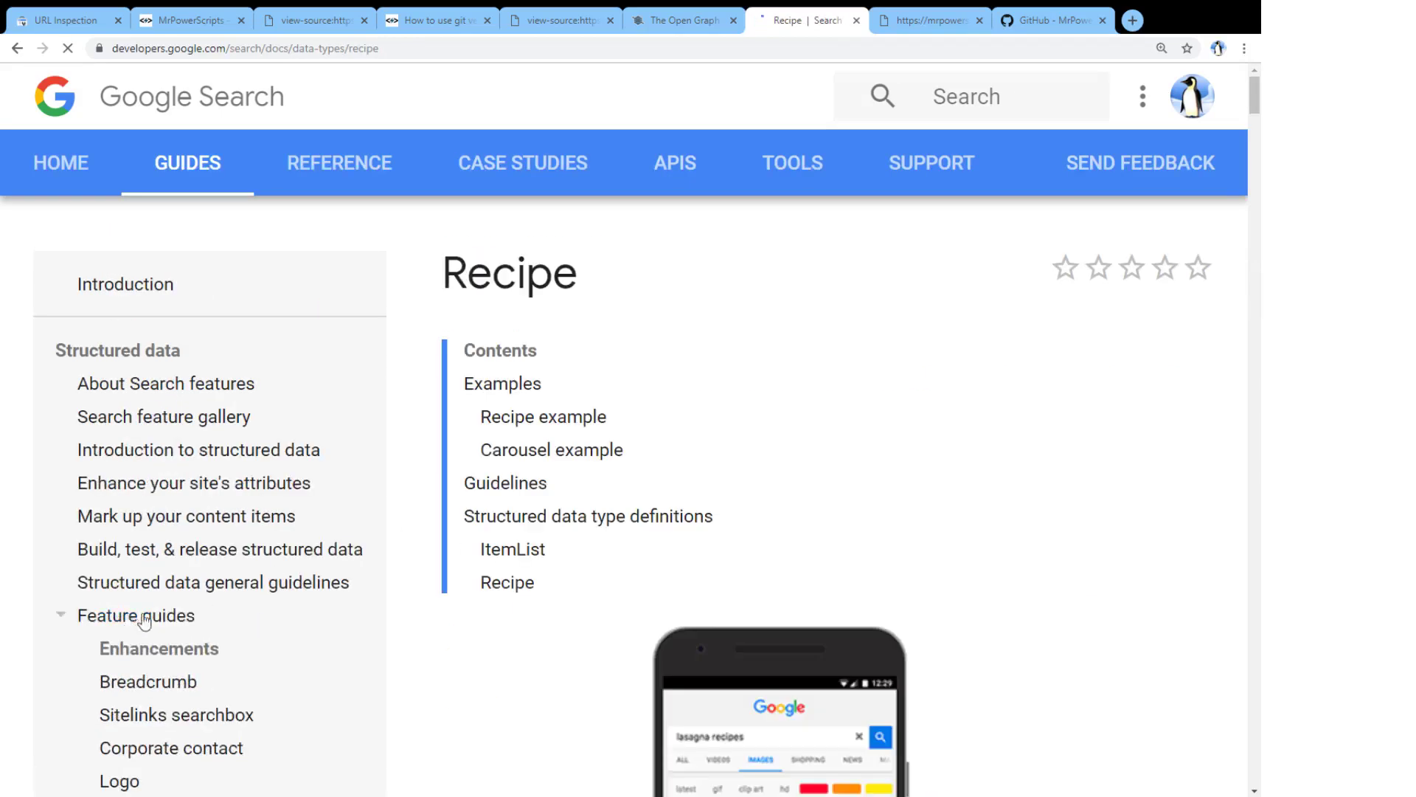
# Step: Read down the Recipe properties to recipeCategory, recipeCuisine and recipeIngredient
pyautogui.scroll(-5, 605, 568)
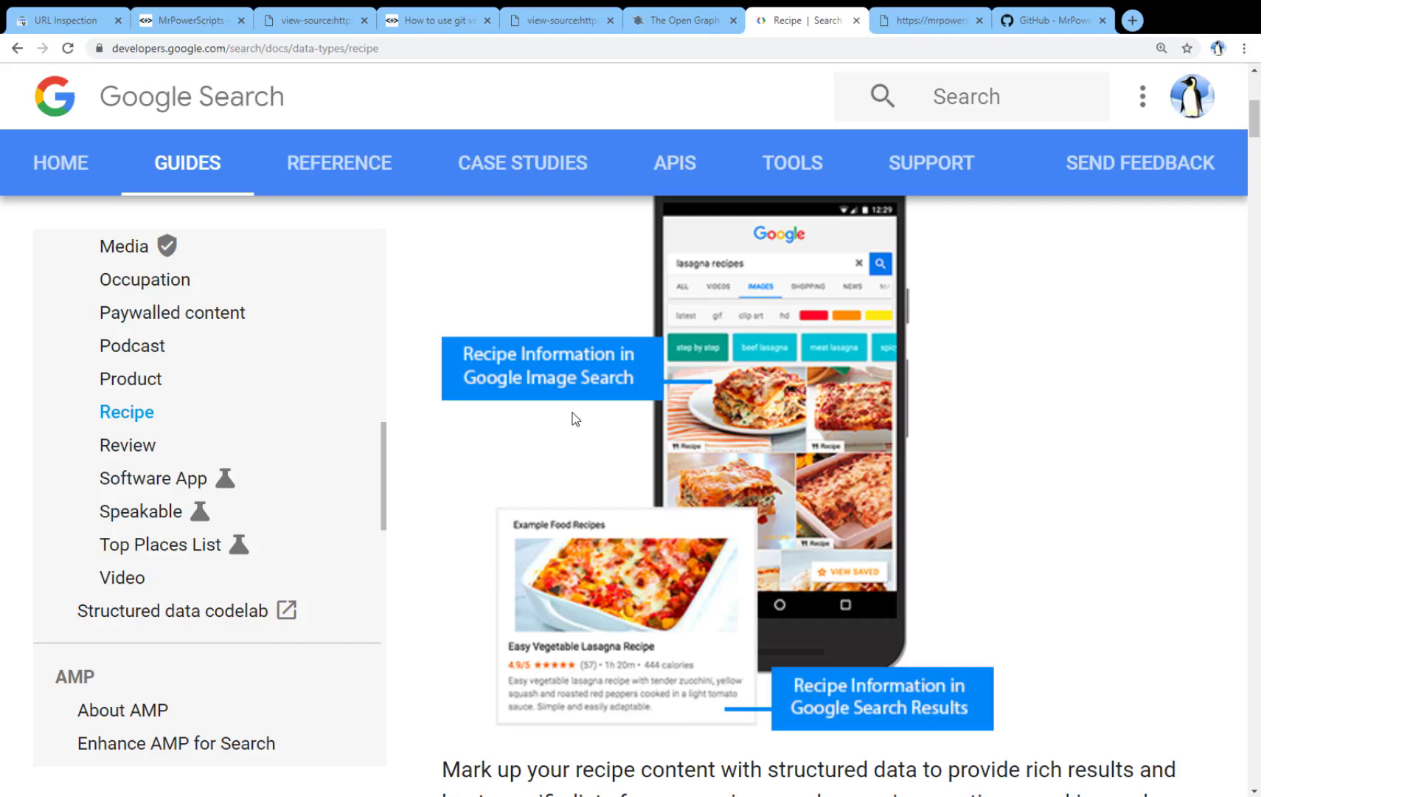
pyautogui.scroll(-12, 575, 419)
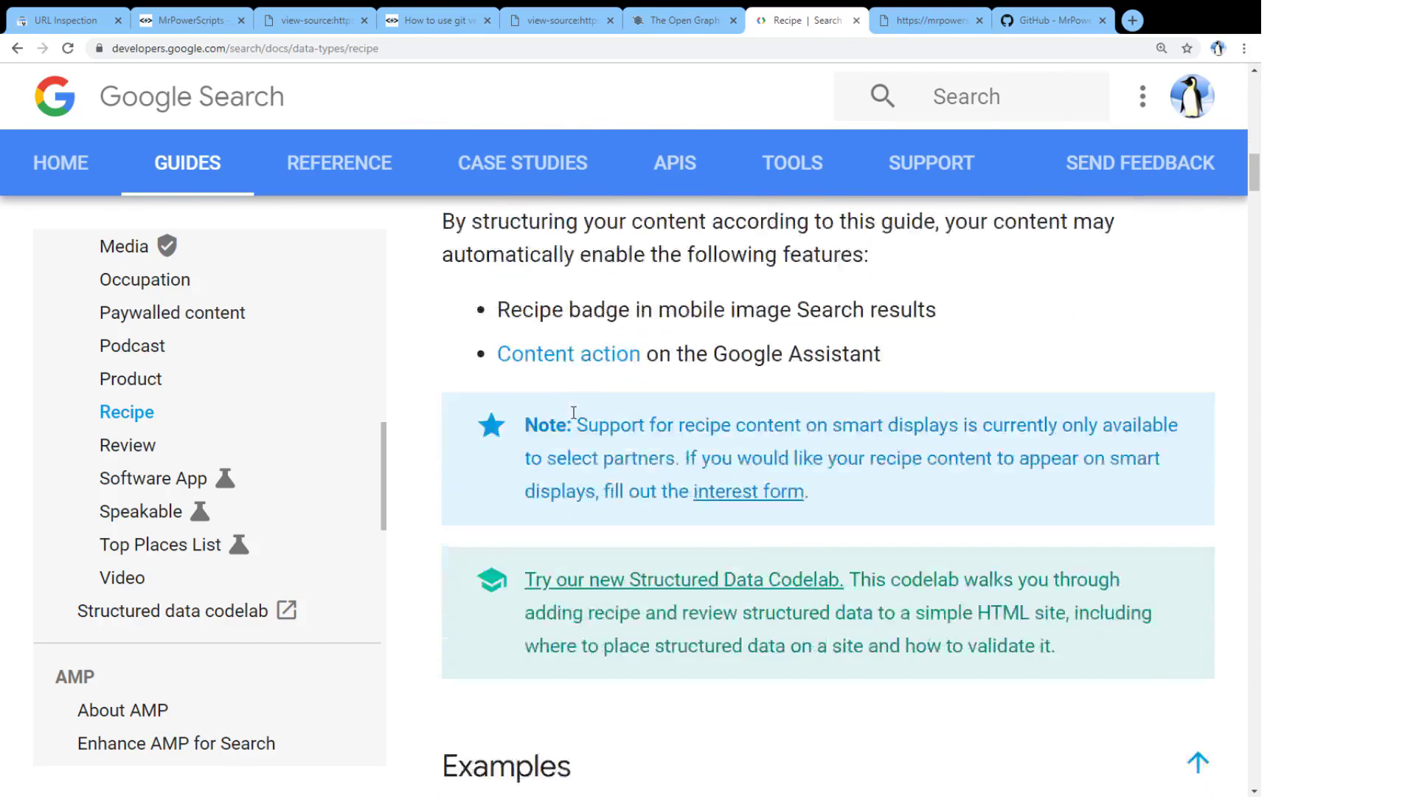
pyautogui.scroll(-15, 574, 413)
pyautogui.scroll(-15, 574, 417)
pyautogui.scroll(-10, 574, 414)
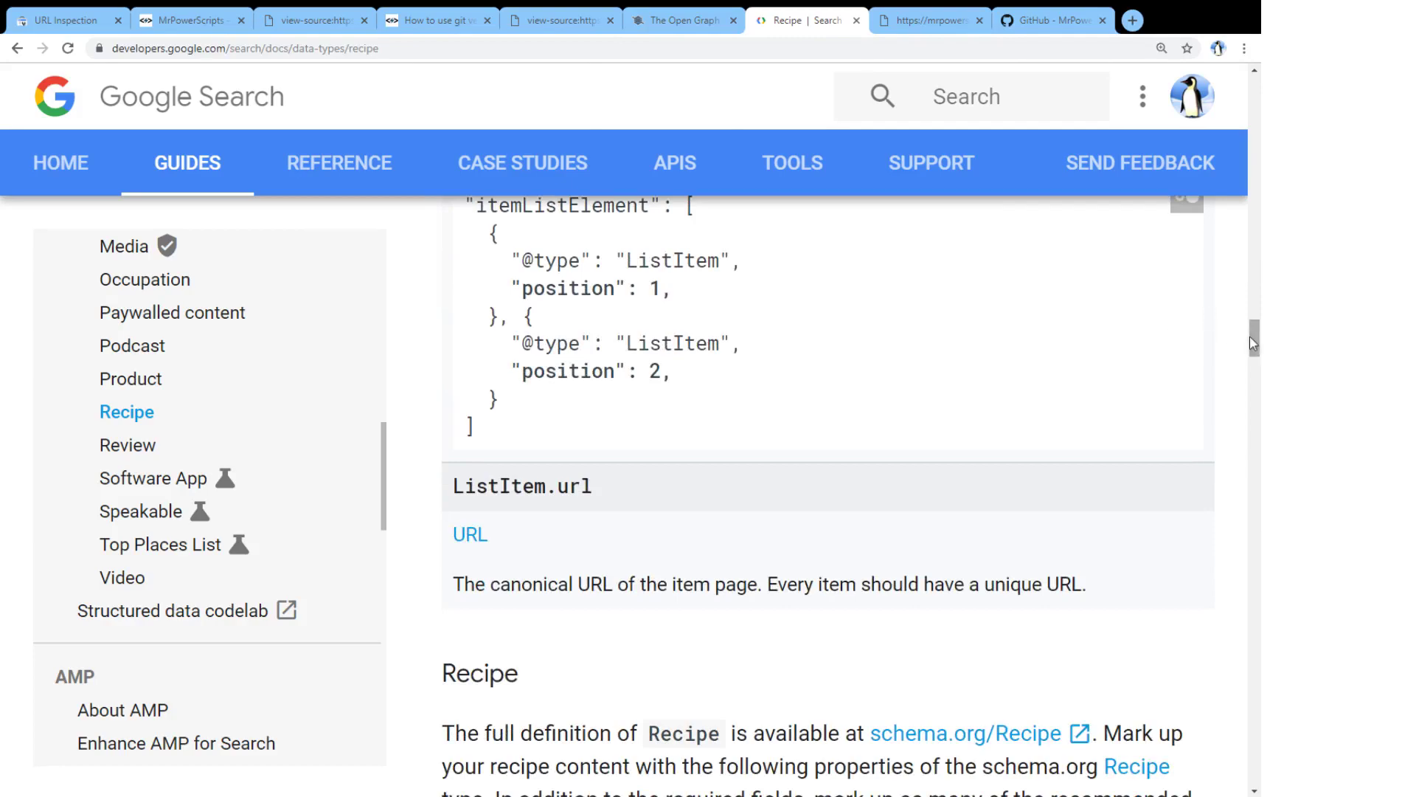
pyautogui.moveTo(1254, 338); pyautogui.dragTo(1254, 496)
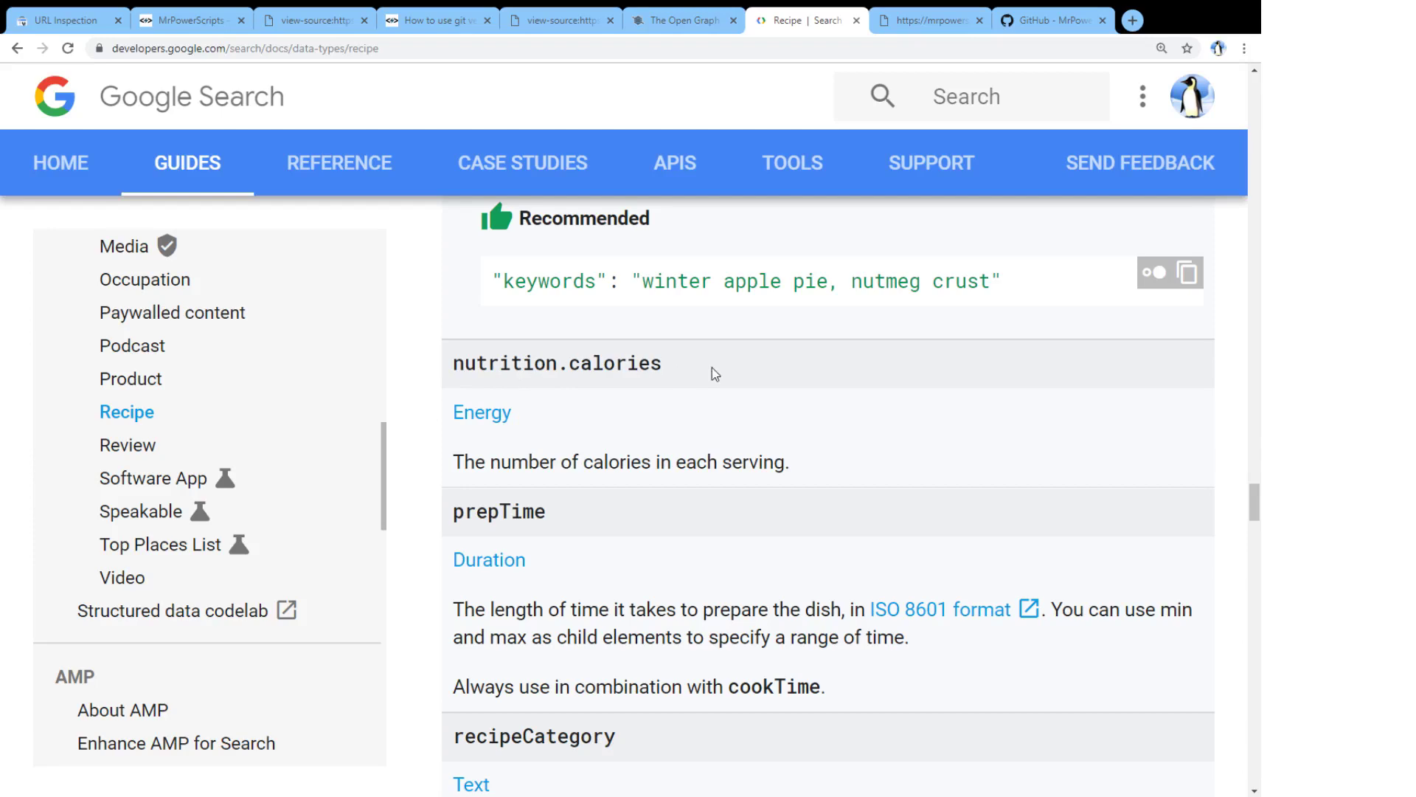
pyautogui.scroll(-2, 664, 380)
pyautogui.scroll(-3, 618, 379)
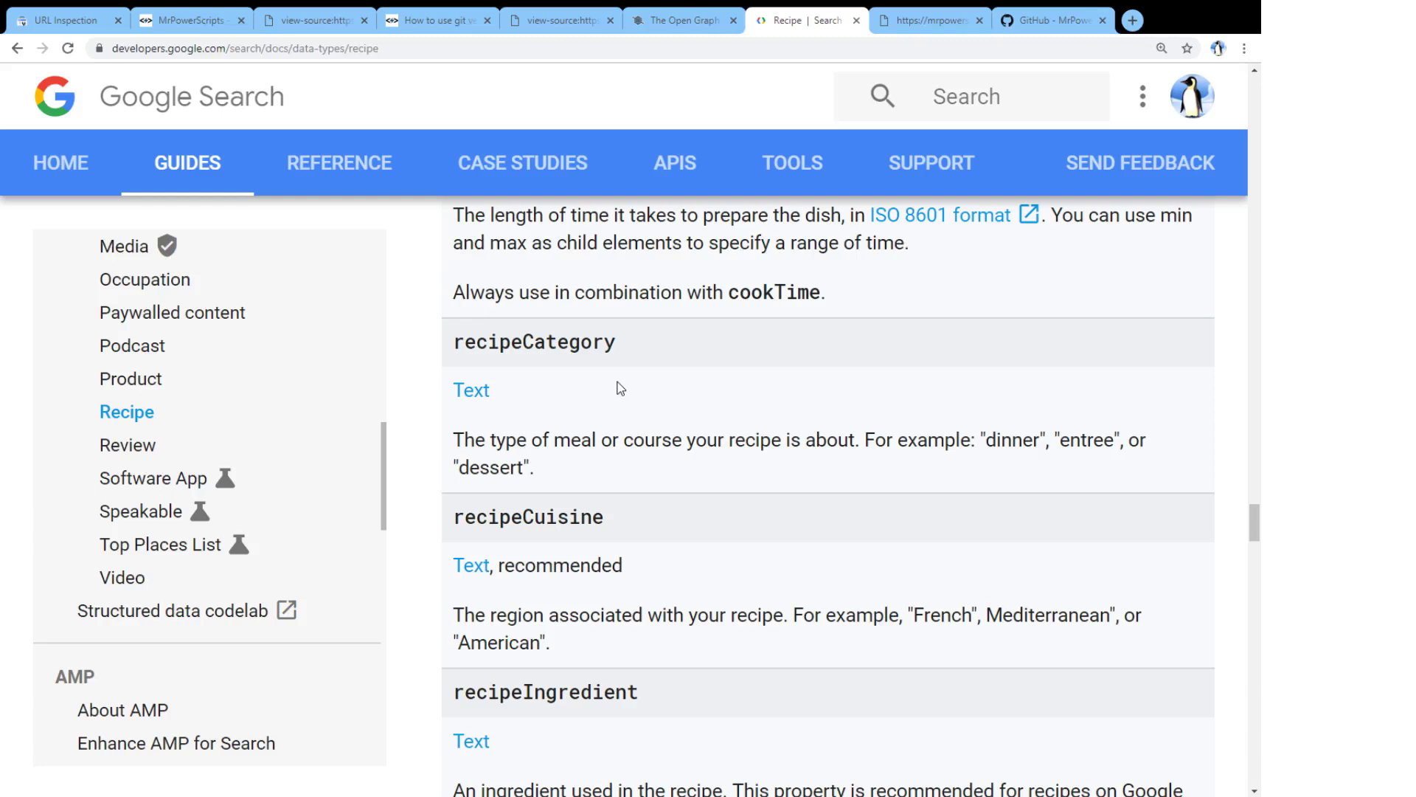
# Step: Return to the git post's source and review the JSON-LD isPartOf, author and publisher fields
pyautogui.hotkey('ctrl', 'shift', 'Tab')
pyautogui.hotkey('ctrl', 'shift', 'Tab')
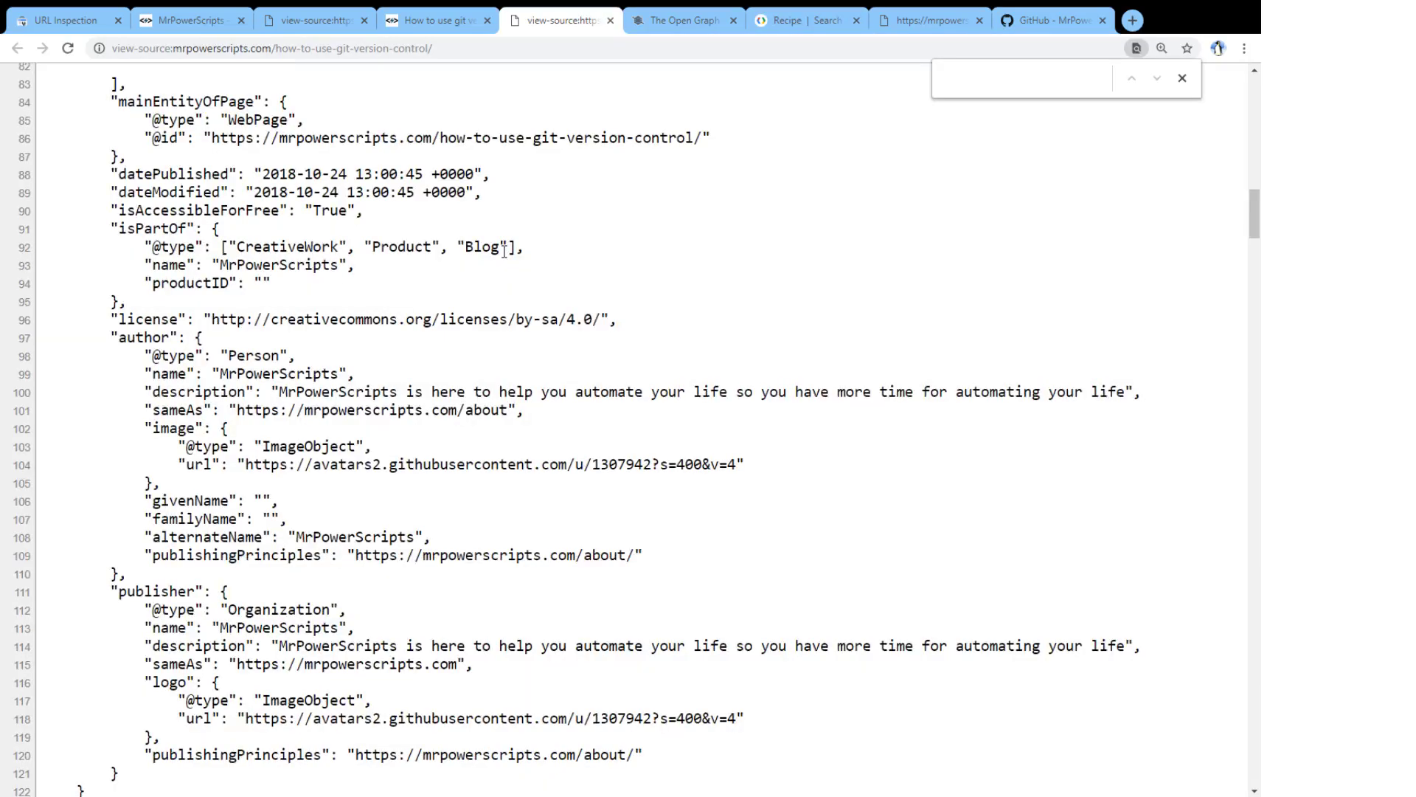
pyautogui.scroll(1, 514, 352)
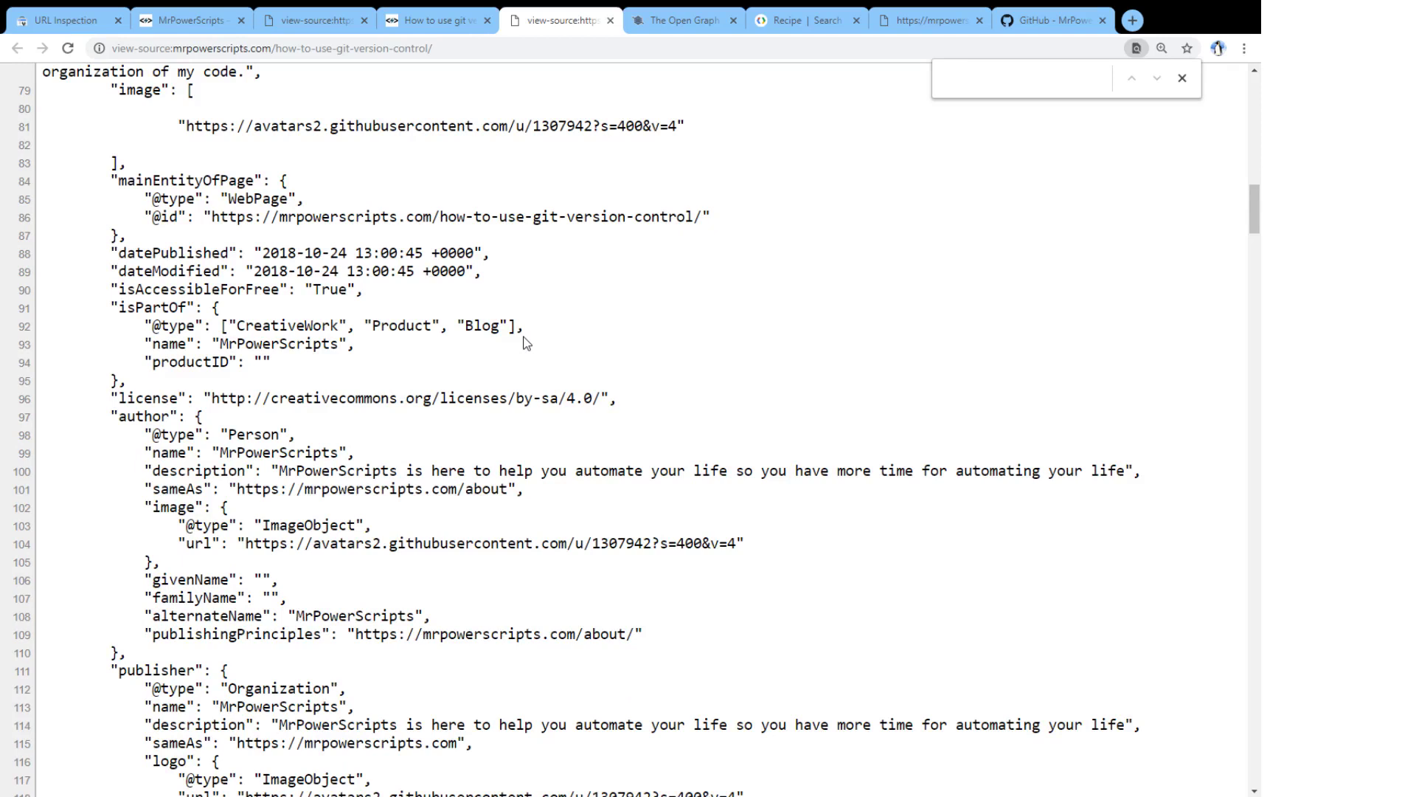
pyautogui.scroll(-3, 525, 343)
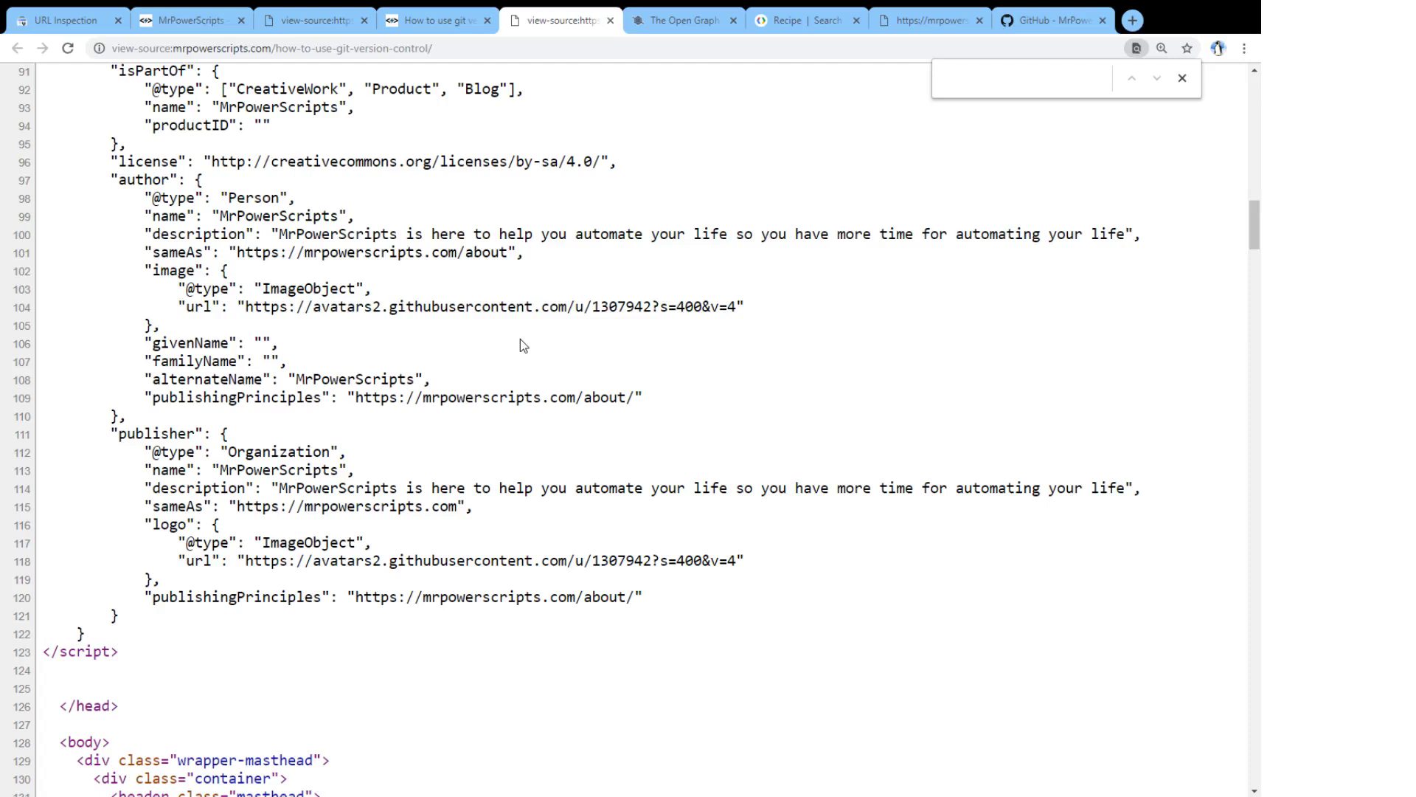
# Step: Read the Open Graph protocol's required og properties and basic metadata example on ogp.me
pyautogui.hotkey('ctrl', 'Tab')
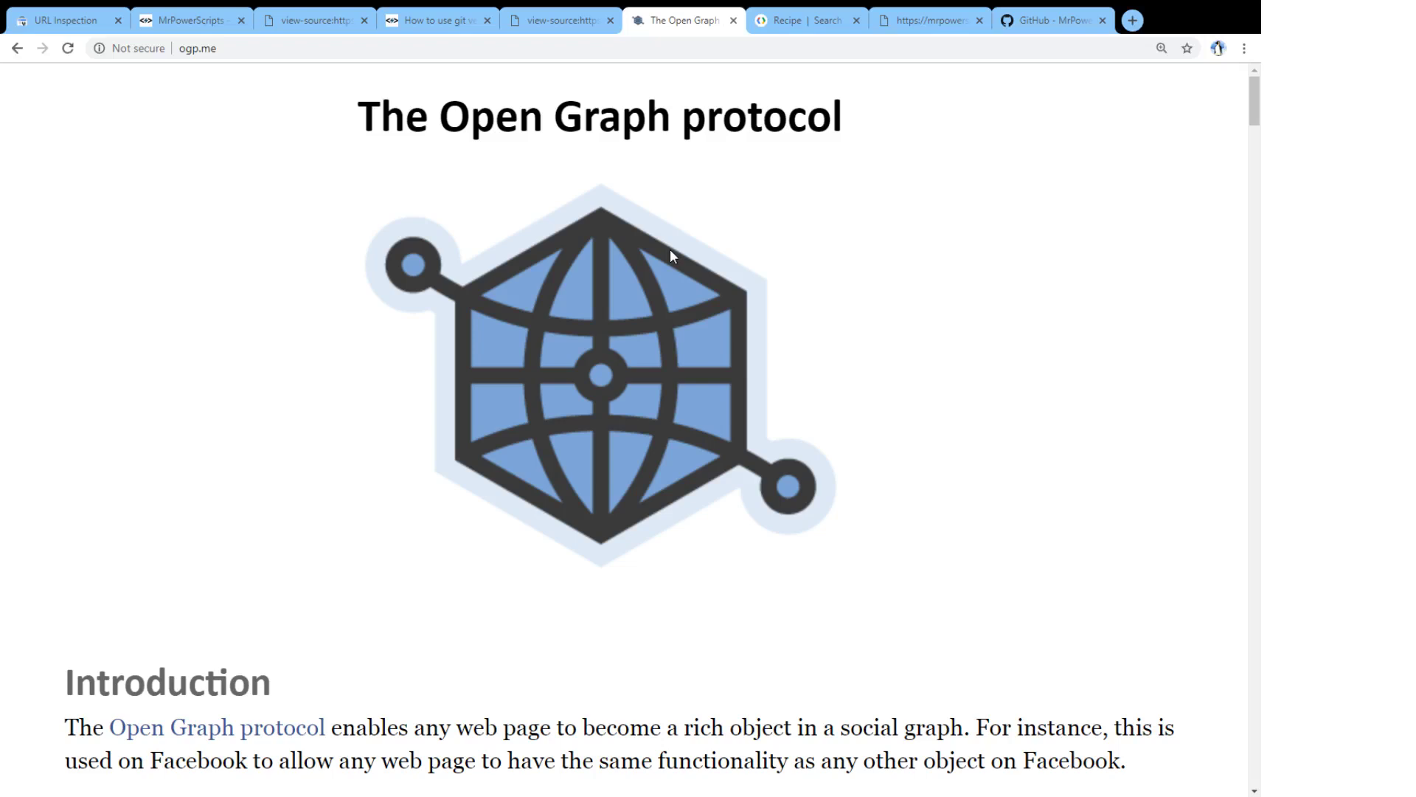
pyautogui.scroll(-10, 670, 250)
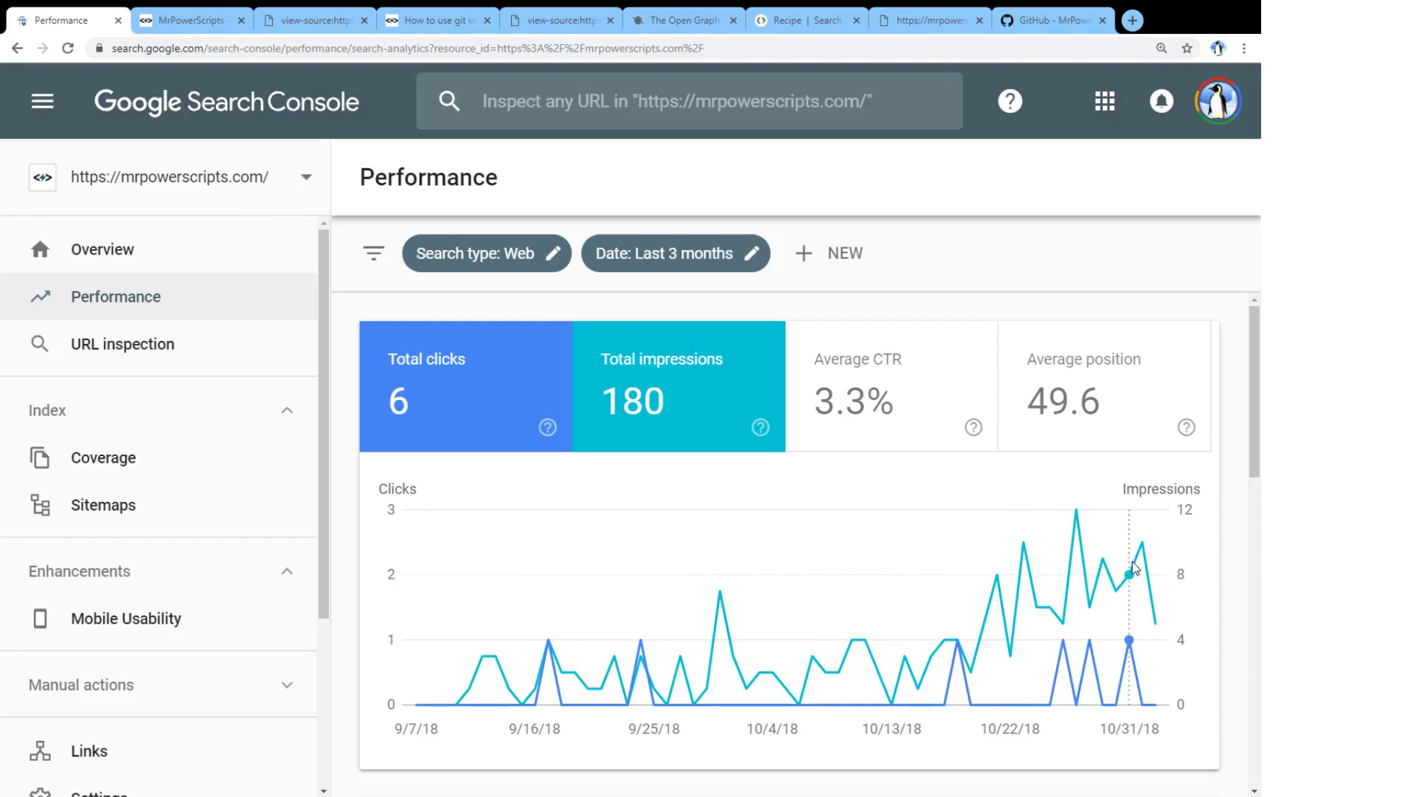
# Step: Inspect the Performance chart's Thursday, Nov 1 values: 0 clicks and 10 impressions
pyautogui.moveTo(1141, 563)
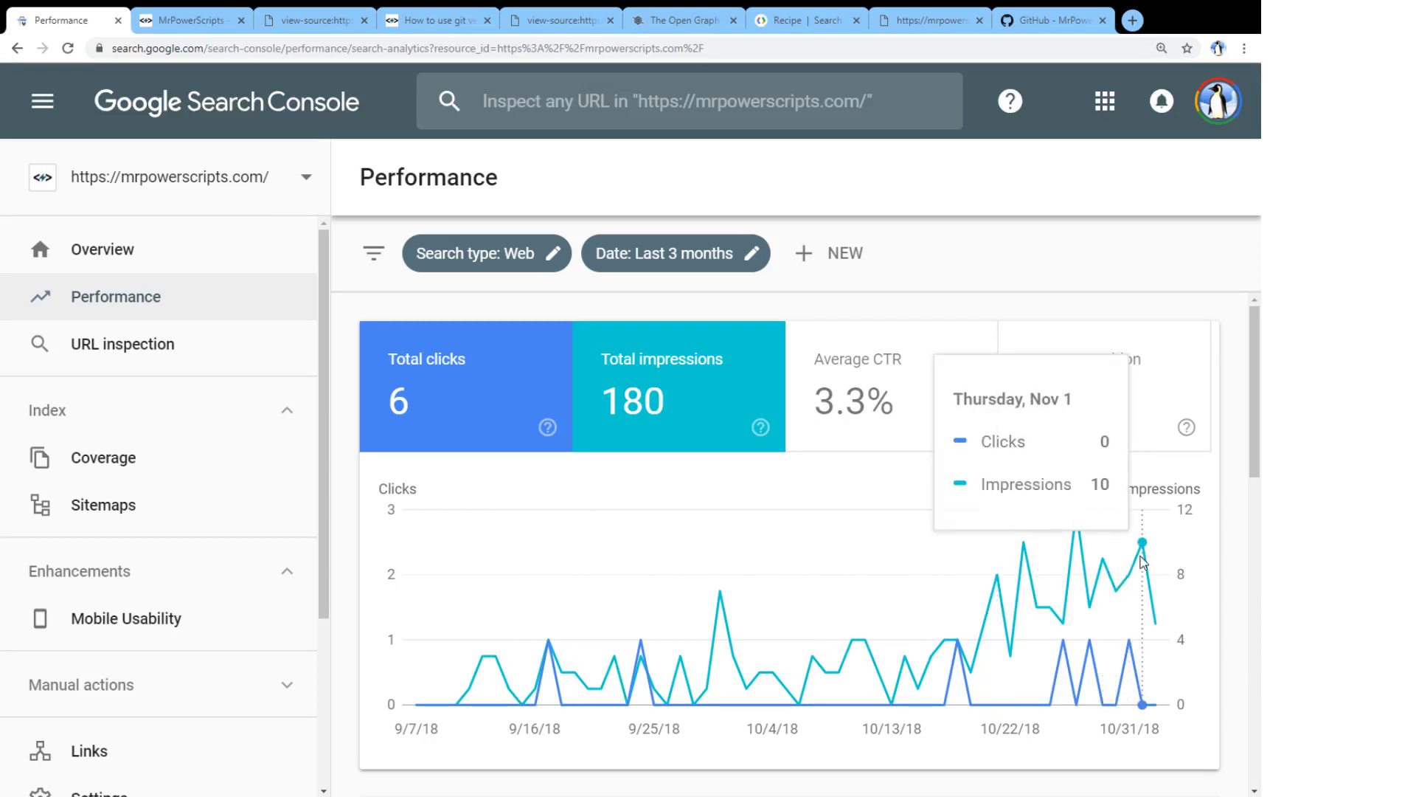